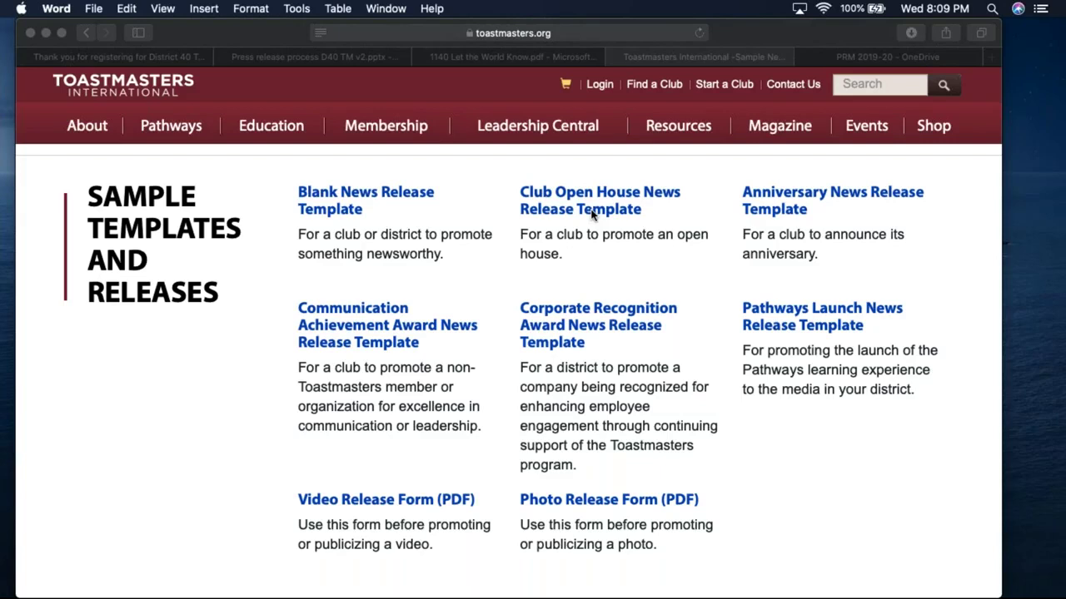
Step: Switch to the PRM 2019-20 folder in OneDrive and open the Cincinnati Area TM Media List oct2019.xlsx workbook
left_click(865, 58)
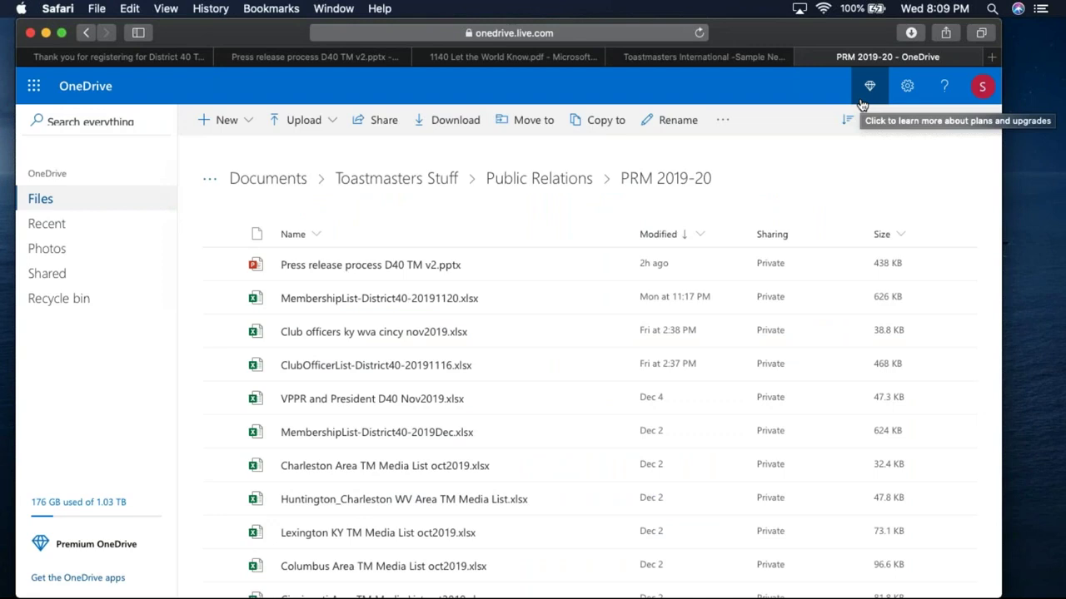
scroll(812, 194, "down", 5)
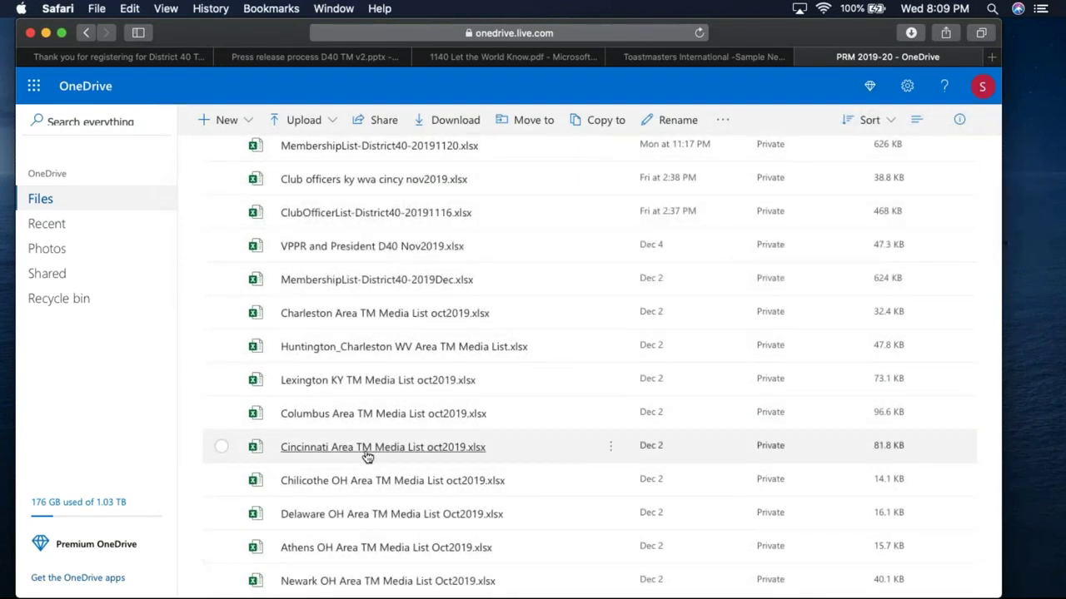
left_click(367, 450)
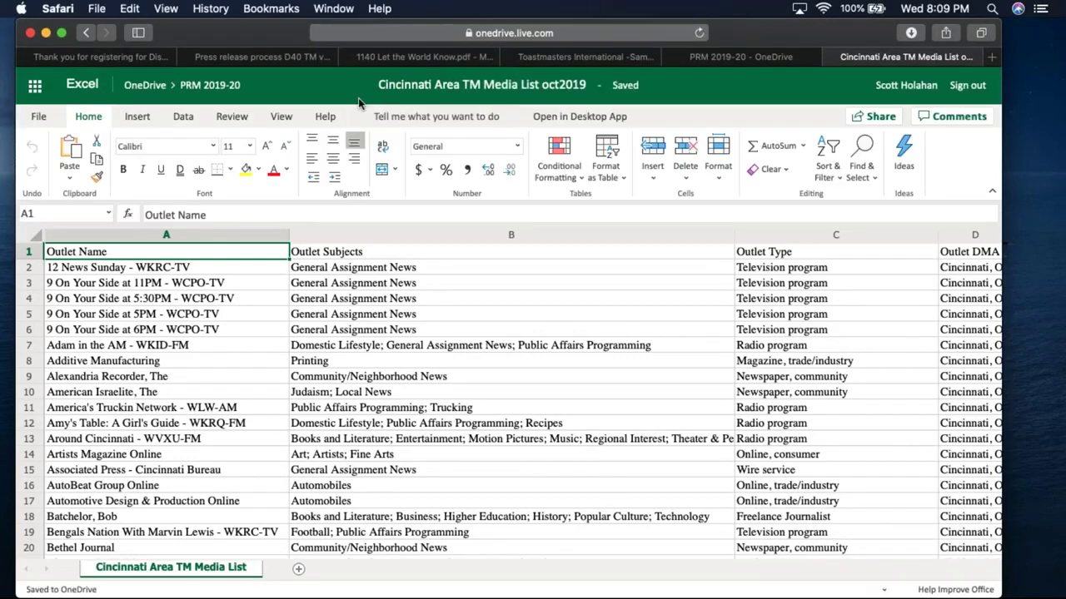
left_click(281, 117)
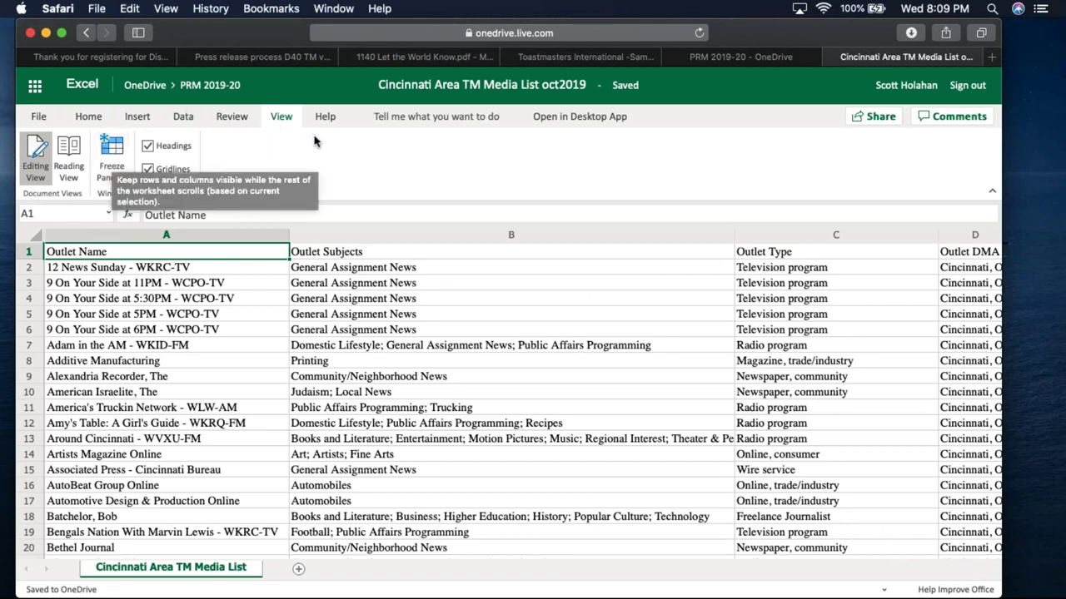
left_click(232, 121)
left_click(87, 117)
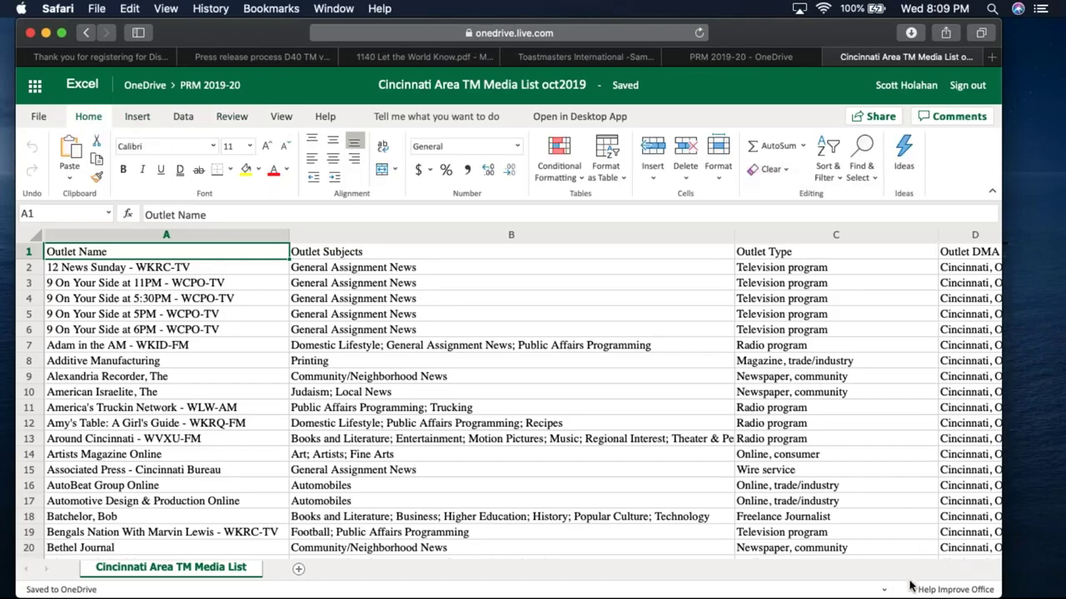
left_click(884, 590)
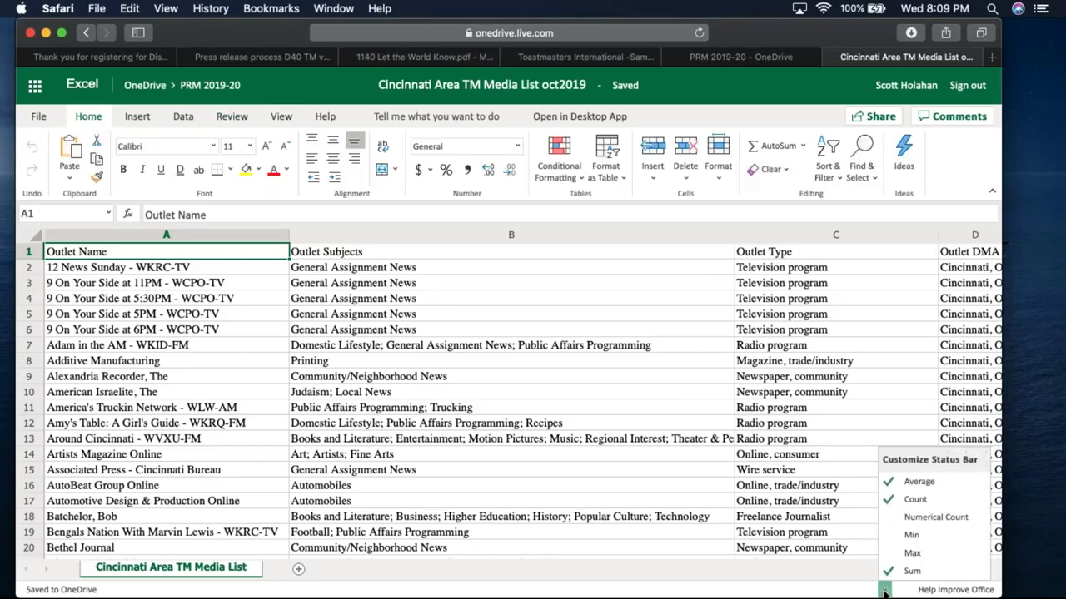
left_click(884, 590)
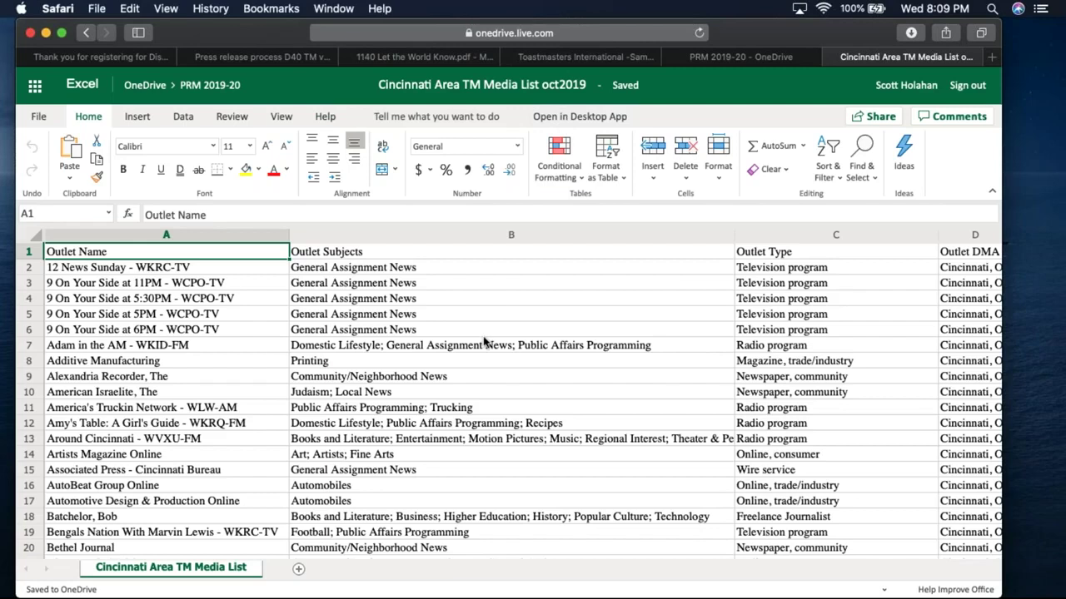
Step: Look through the outlet names in column A of the Cincinnati media list
key("Right")
key("Left")
key("Down")
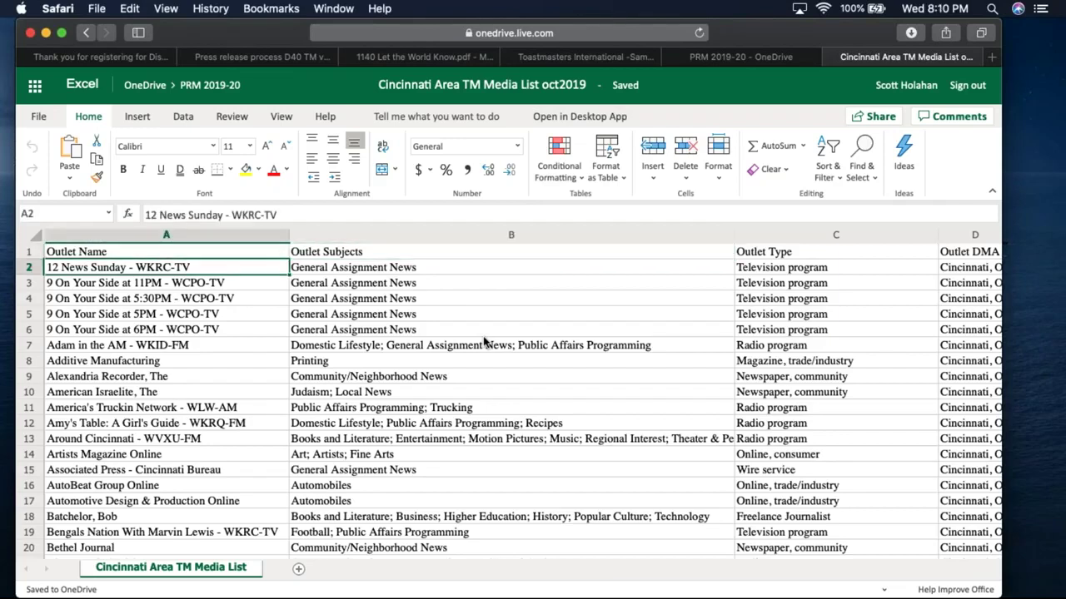
key("Down")
key("Down")
key("Down")
key("Down")
key("Down")
key("Down")
key("Down")
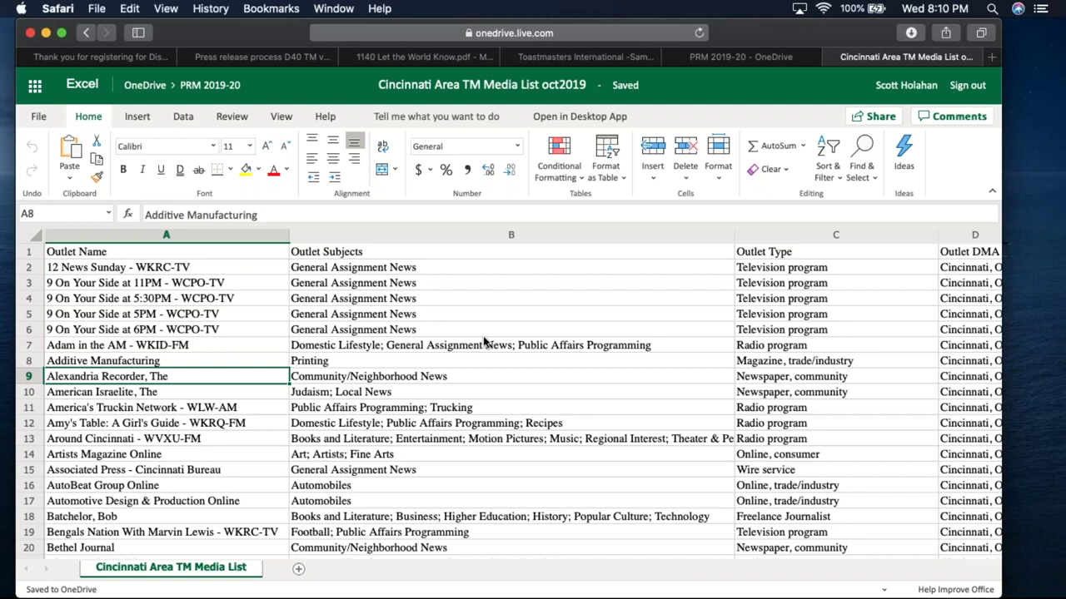
key("Up")
key("Up")
key("Up")
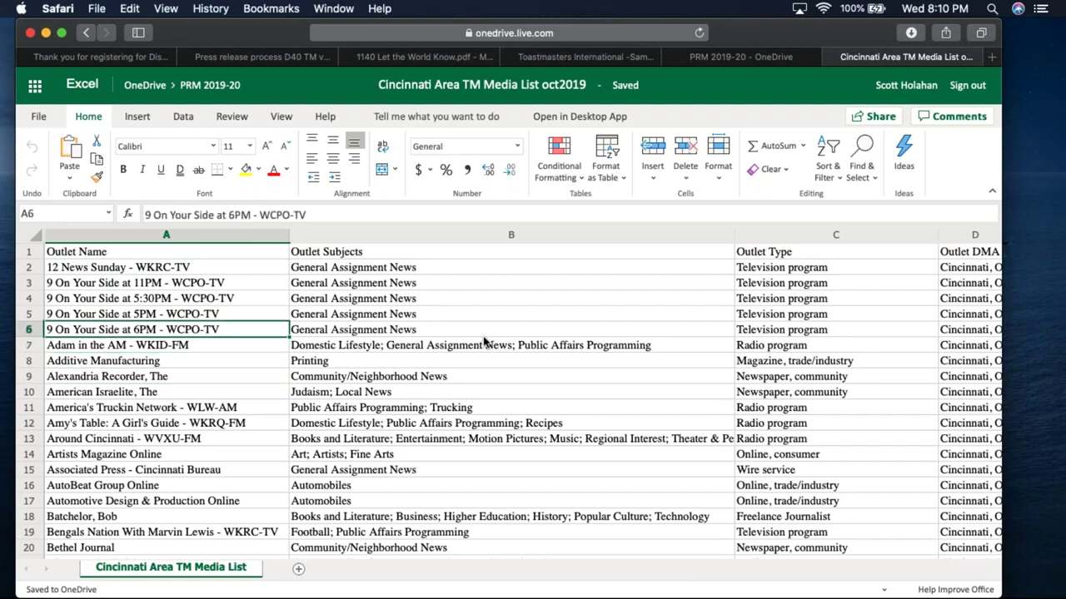
left_click(148, 241)
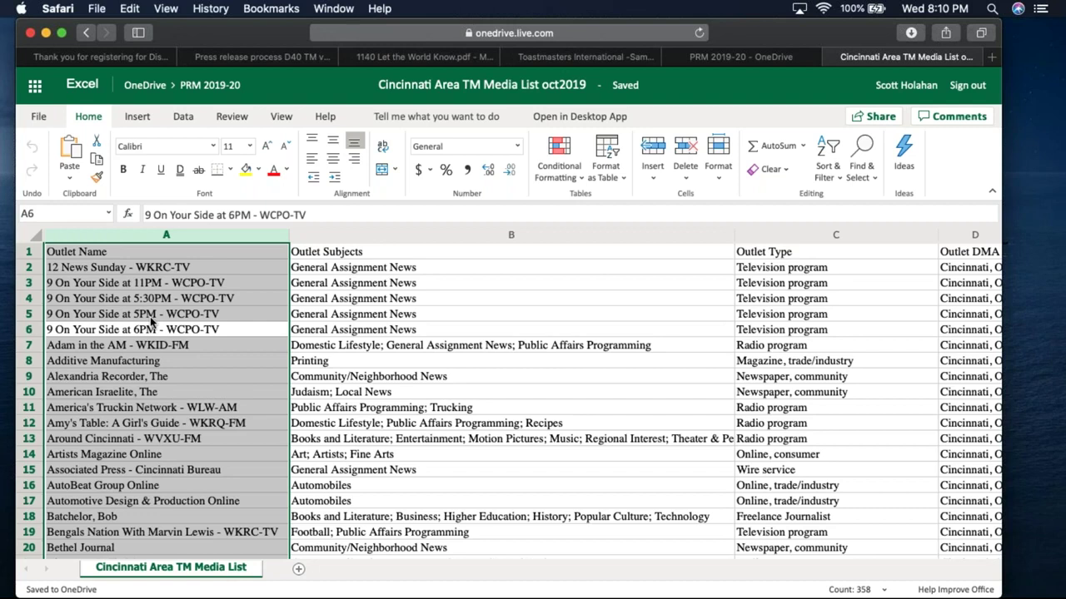
Step: Examine the outlet type, frequency, website and address columns along row 4
left_click(716, 306)
key("Right")
key("Right")
key("Right")
key("Right")
key("Right")
key("Right")
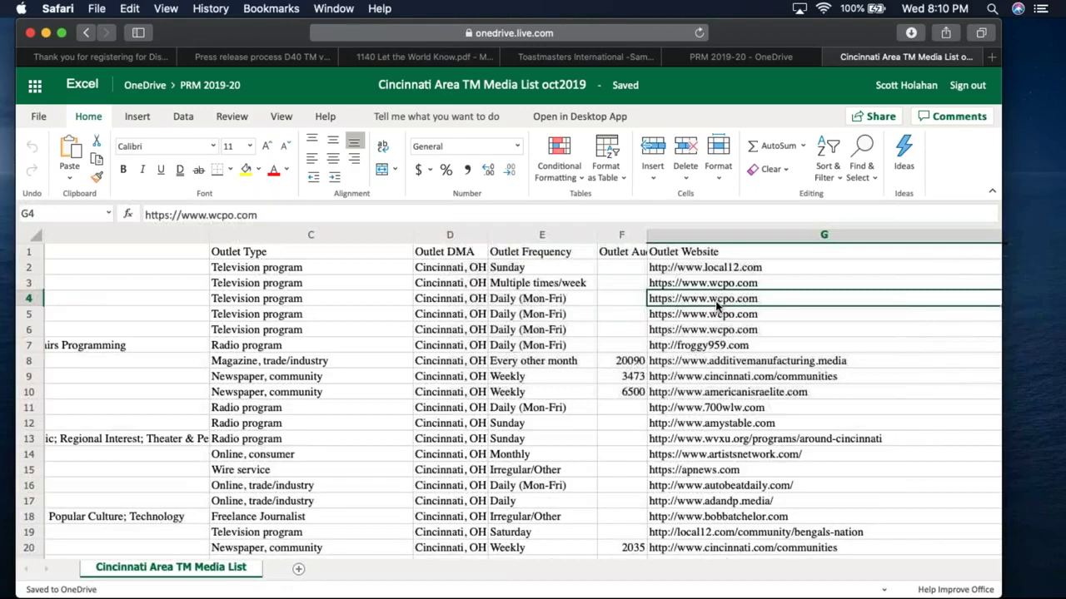
key("Left")
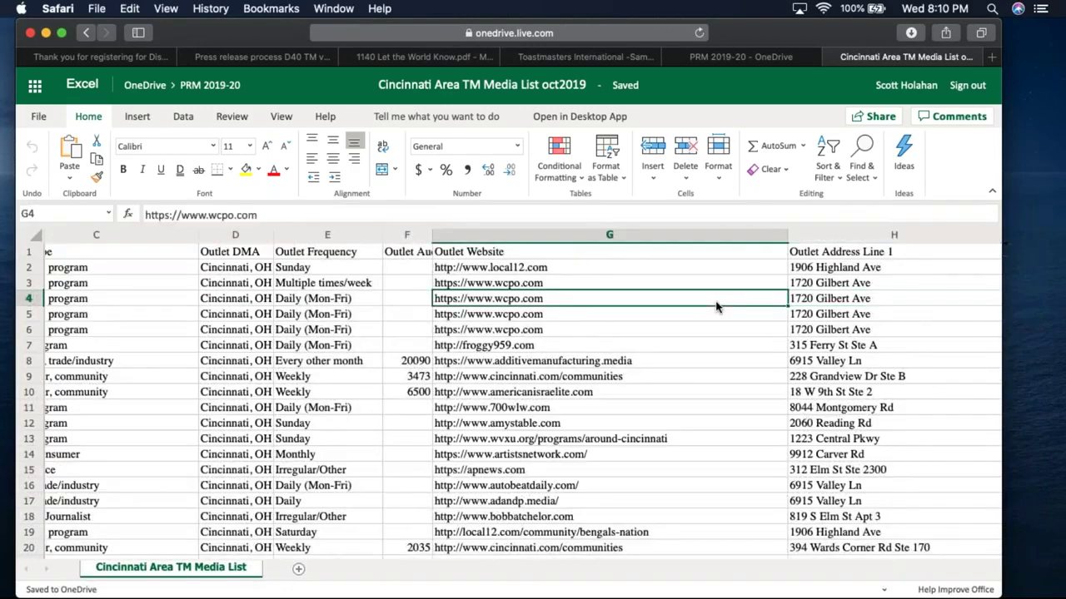
key("Left")
key("Left")
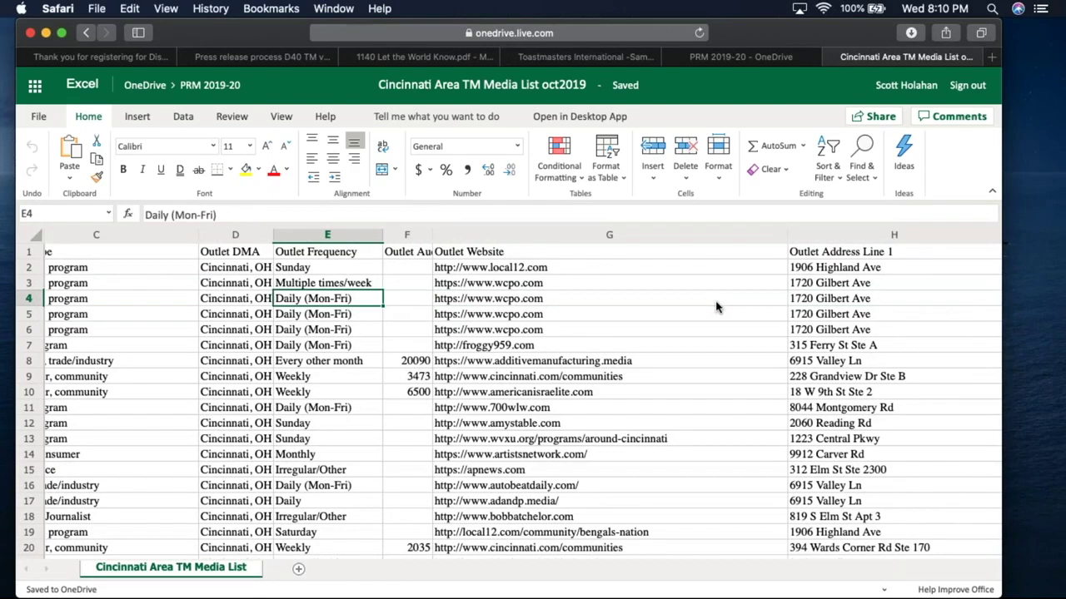
key("Right")
key("Right")
key("Right")
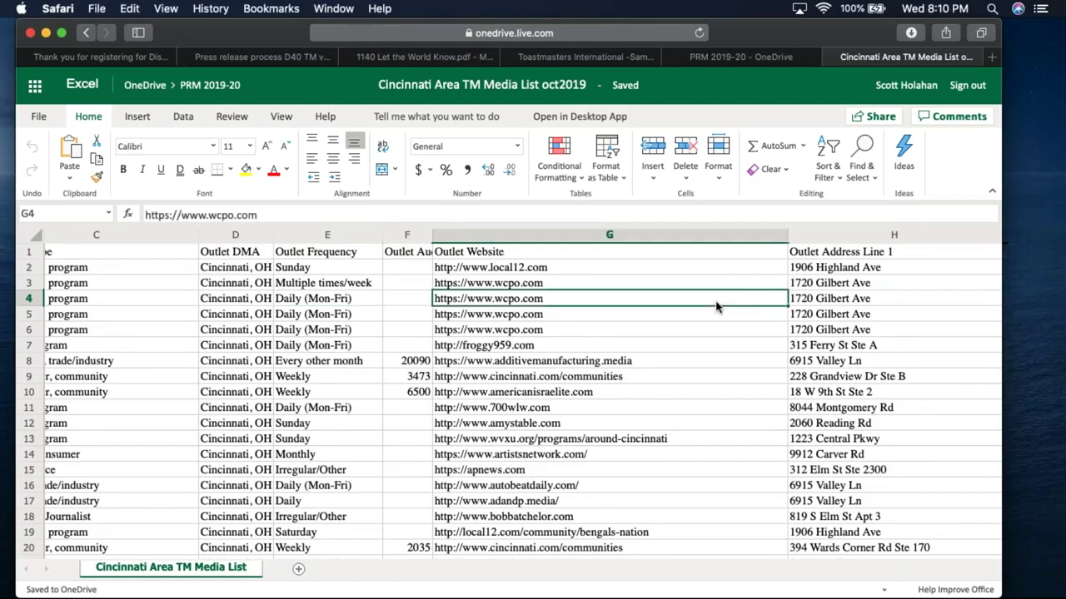
key("Right")
key("Right")
key("Right")
key("Right")
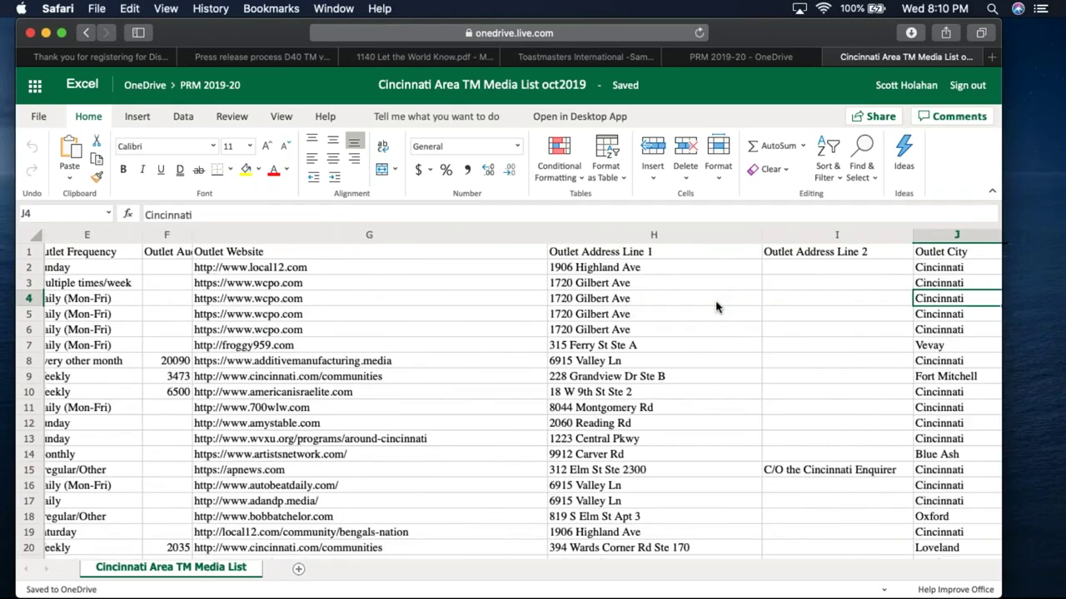
Step: Examine the outlet e-mail, phone number and profile columns along row 4
key("Right")
key("Right")
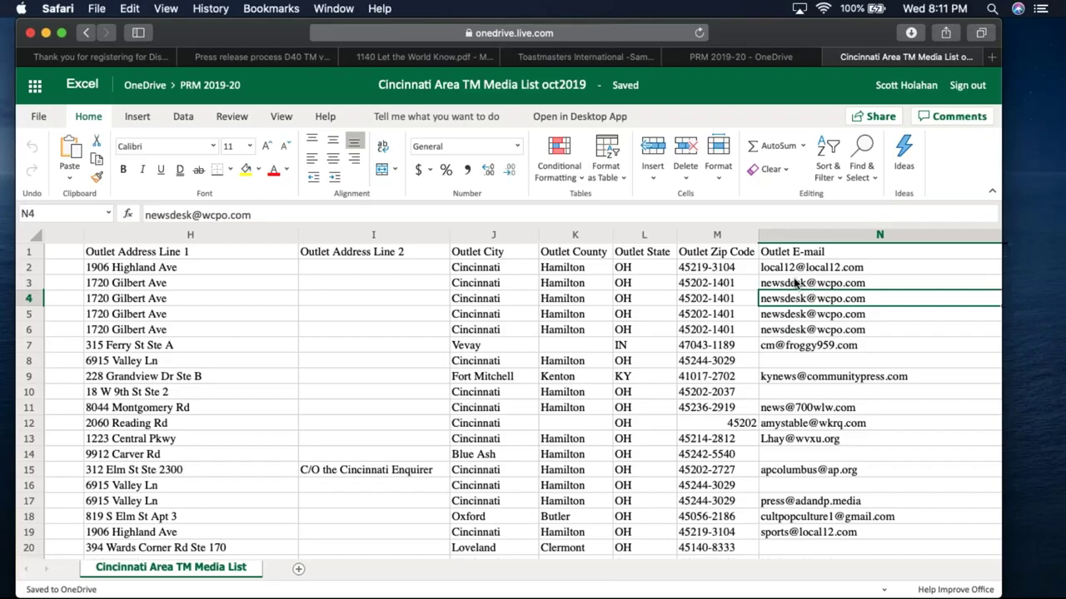
key("Right")
key("Right")
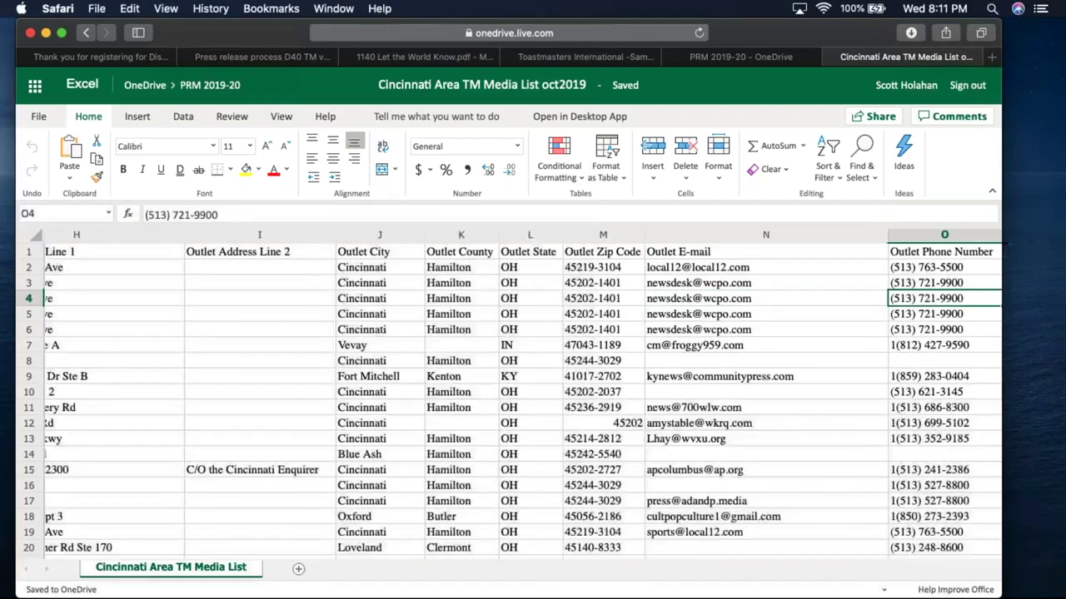
key("Left")
key("Left")
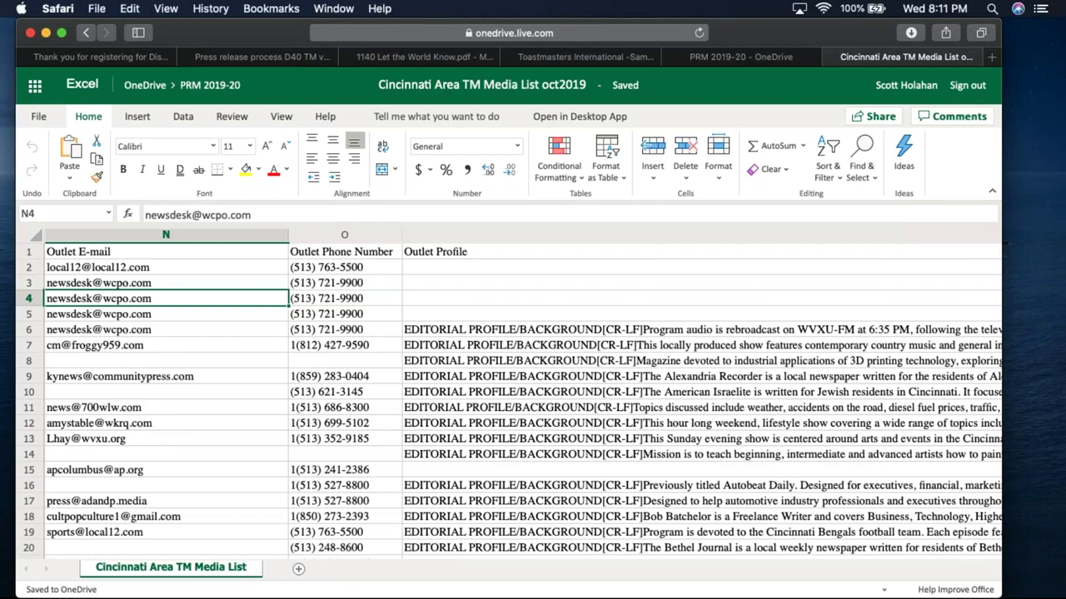
key("Right")
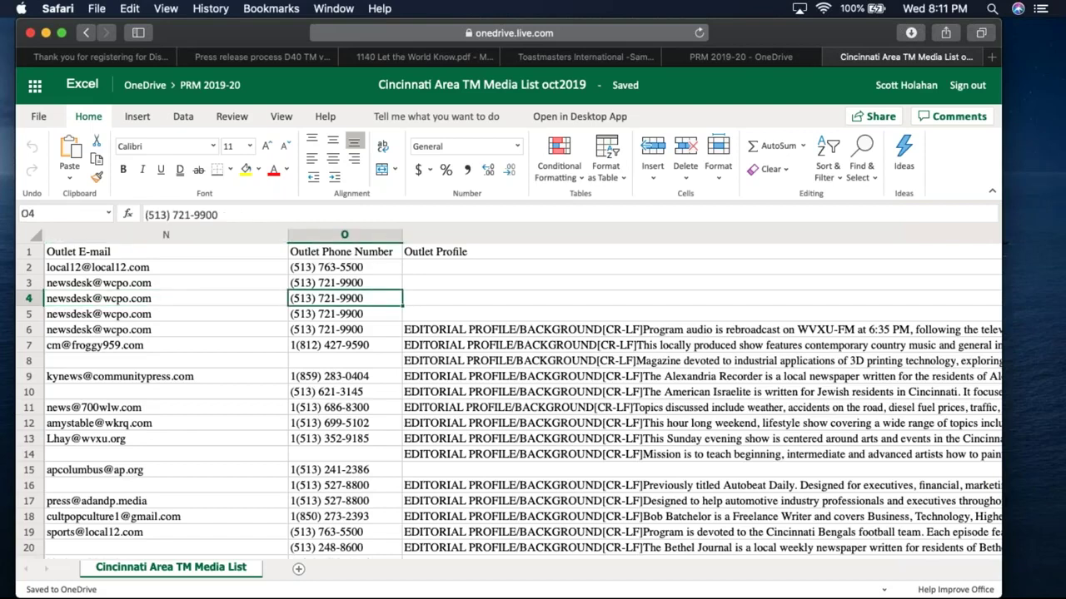
key("Right")
key("Left")
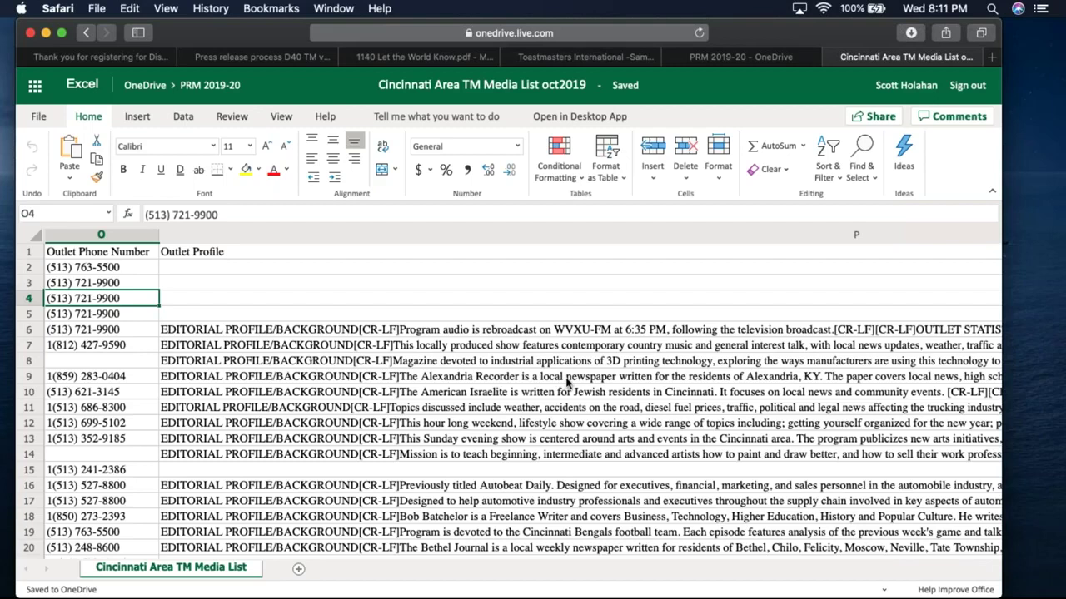
Step: Read the Outlet Profile entry for the Alexandria Recorder in row 9
left_click(567, 381)
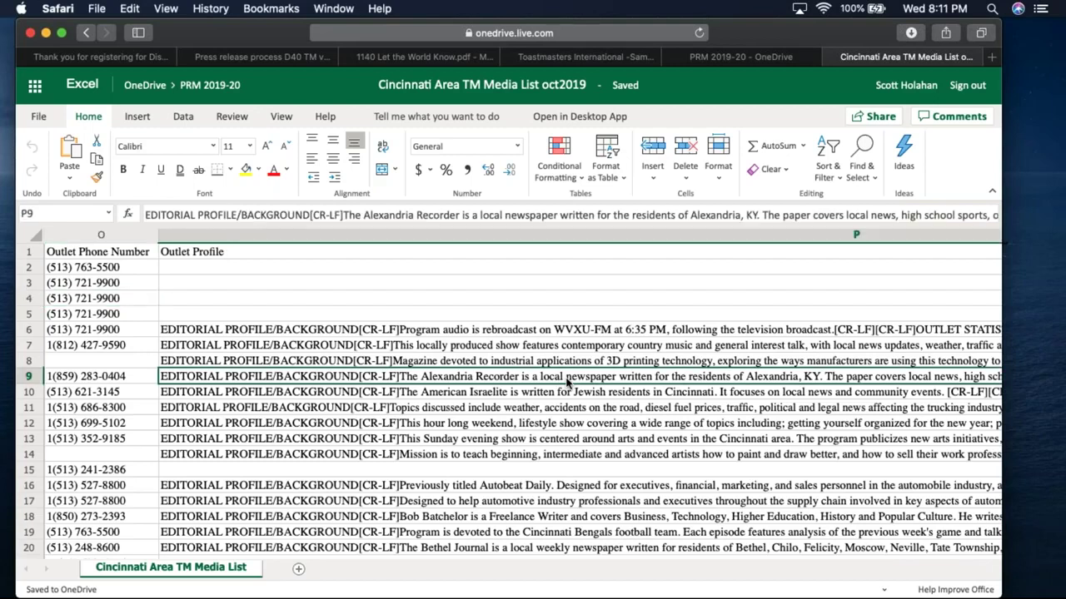
scroll(567, 381, "right", 5)
scroll(567, 381, "left", 4)
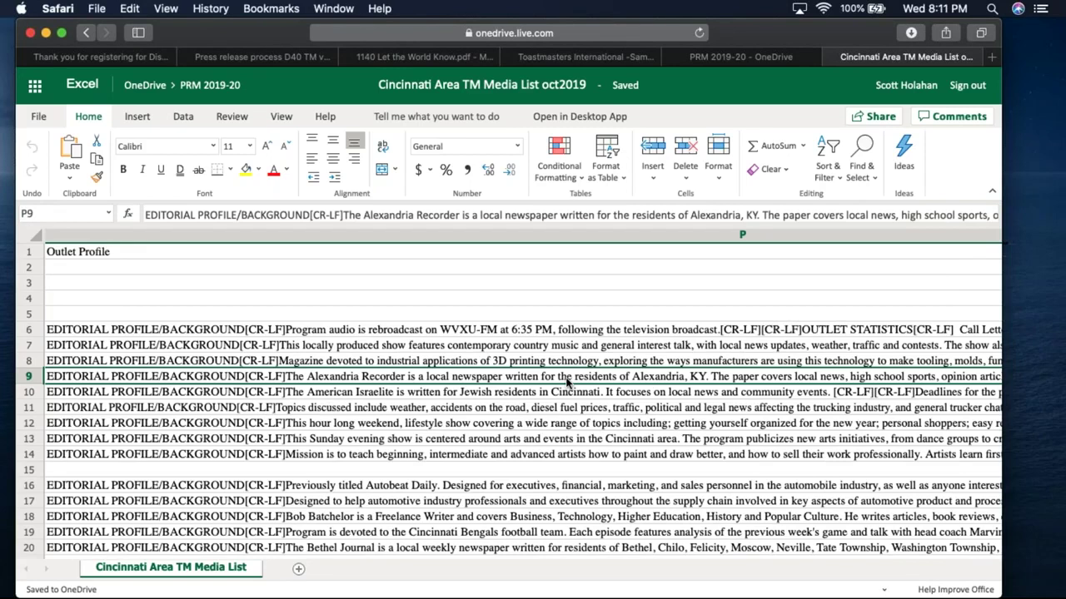
Step: Turn on text wrapping for the Outlet Profile cell P6 and look along its text
left_click(533, 332)
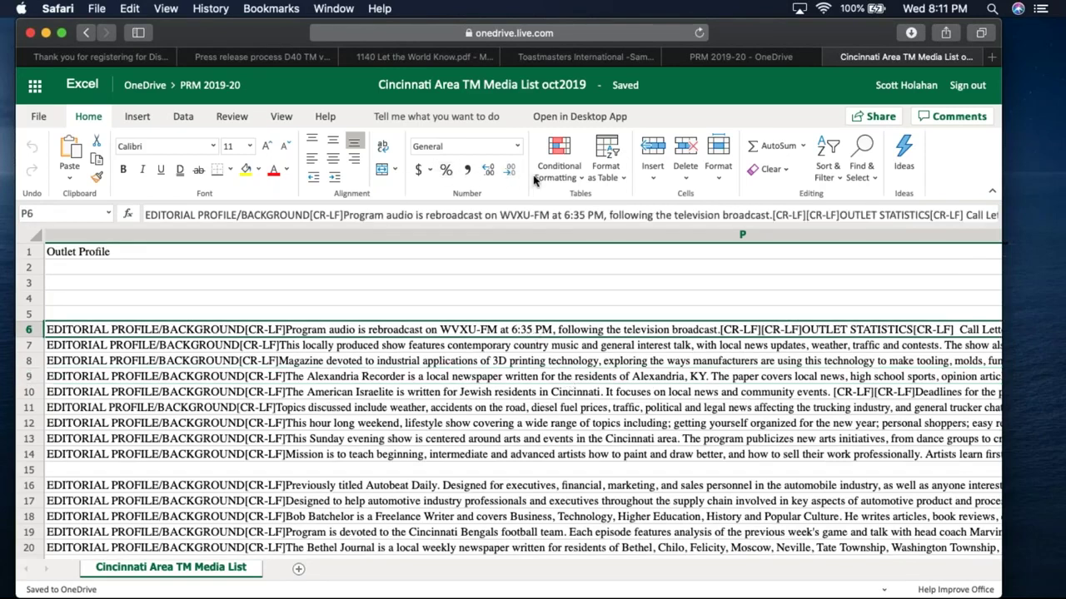
left_click(384, 149)
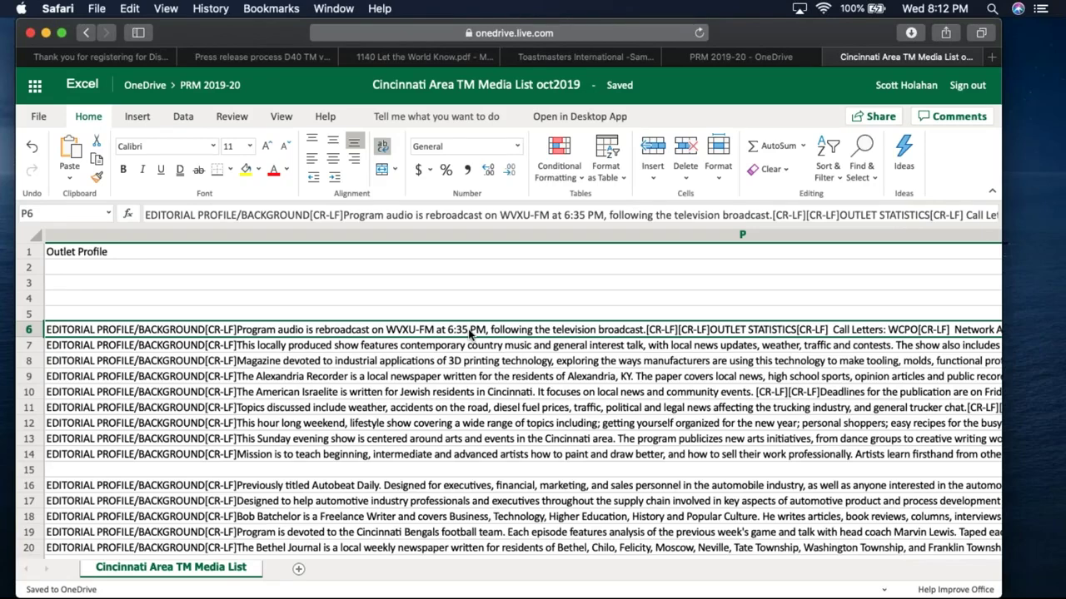
scroll(468, 329, "right", 5)
scroll(468, 329, "left", 5)
Step: Search the media list for "leadership" and close the search at the first match
key("super+f")
type("kead")
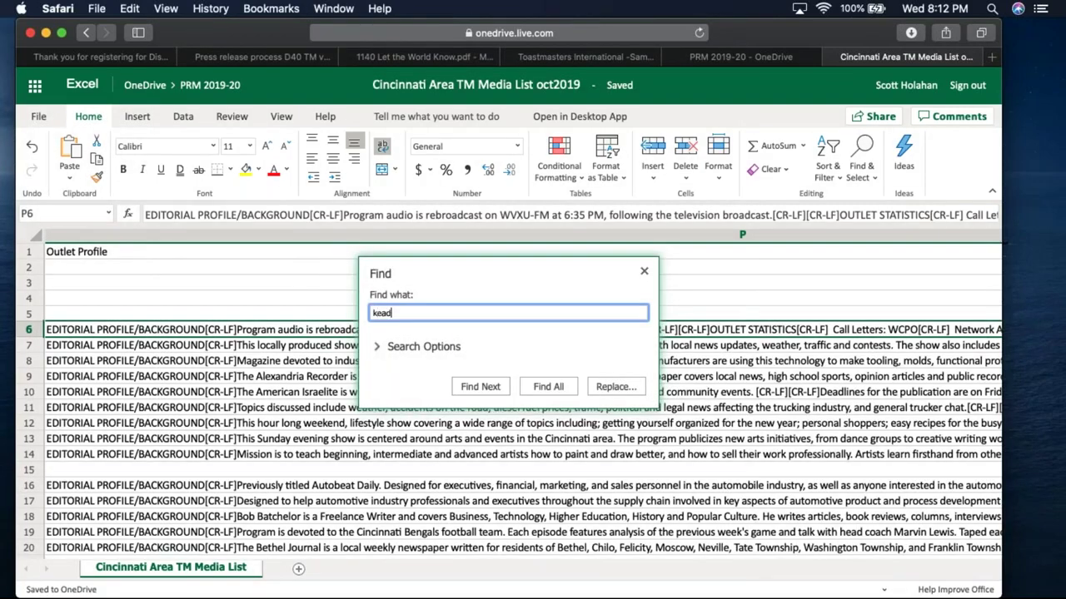
type("er")
key("BackSpace")
key("BackSpace")
key("BackSpace")
key("BackSpace")
key("BackSpace")
key("BackSpace")
type("leadership")
key("Return")
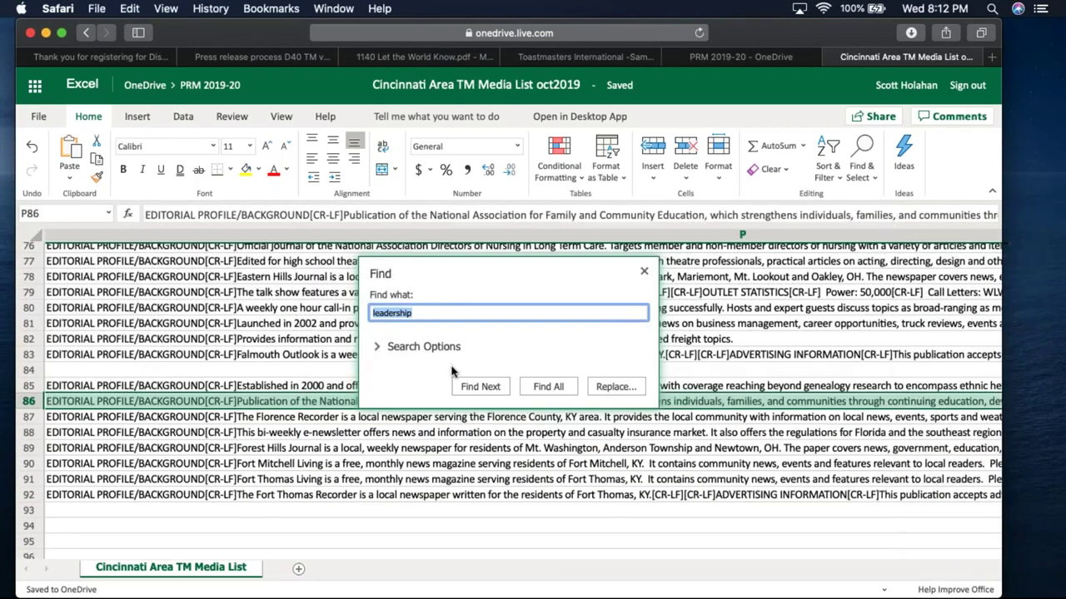
left_click(643, 270)
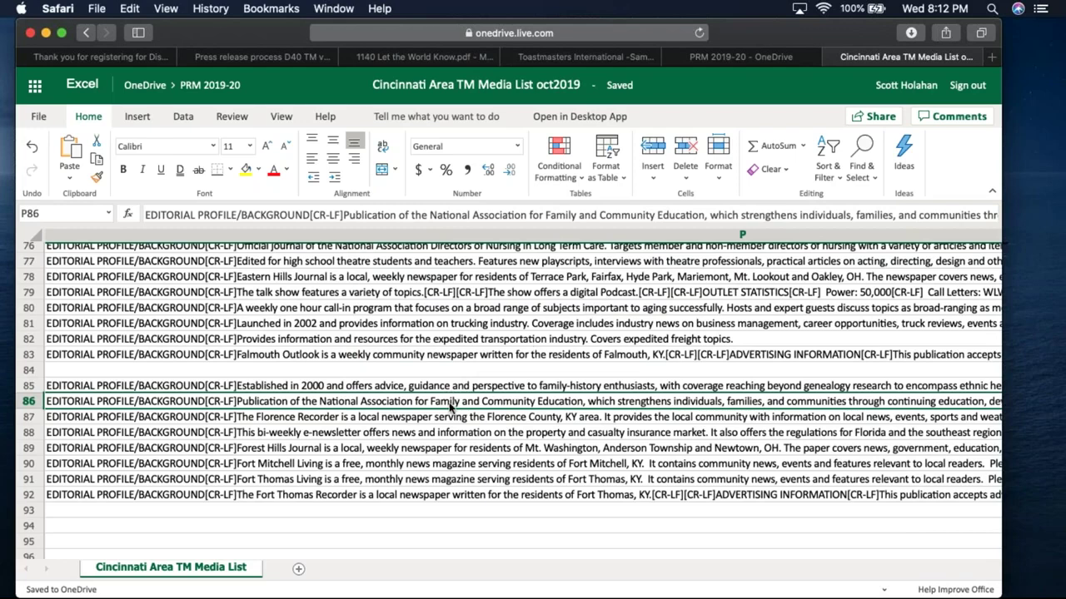
Step: Read the full Outlet Profile text of the matching outlet in cell P86, leaving its content as is
scroll(449, 406, "right", 5)
scroll(449, 406, "left", 5)
key("Left")
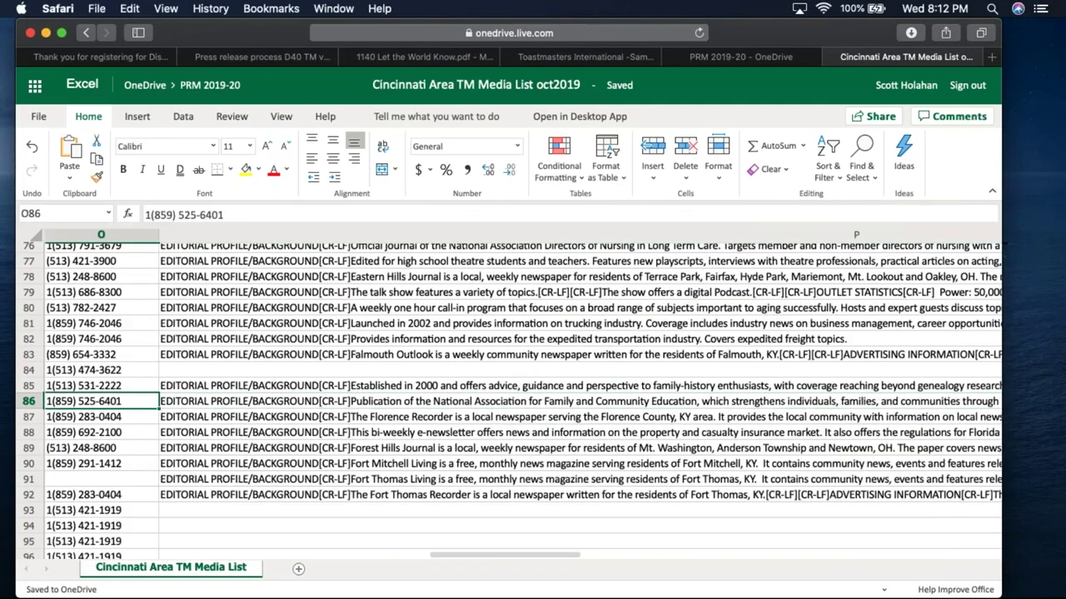
key("Right")
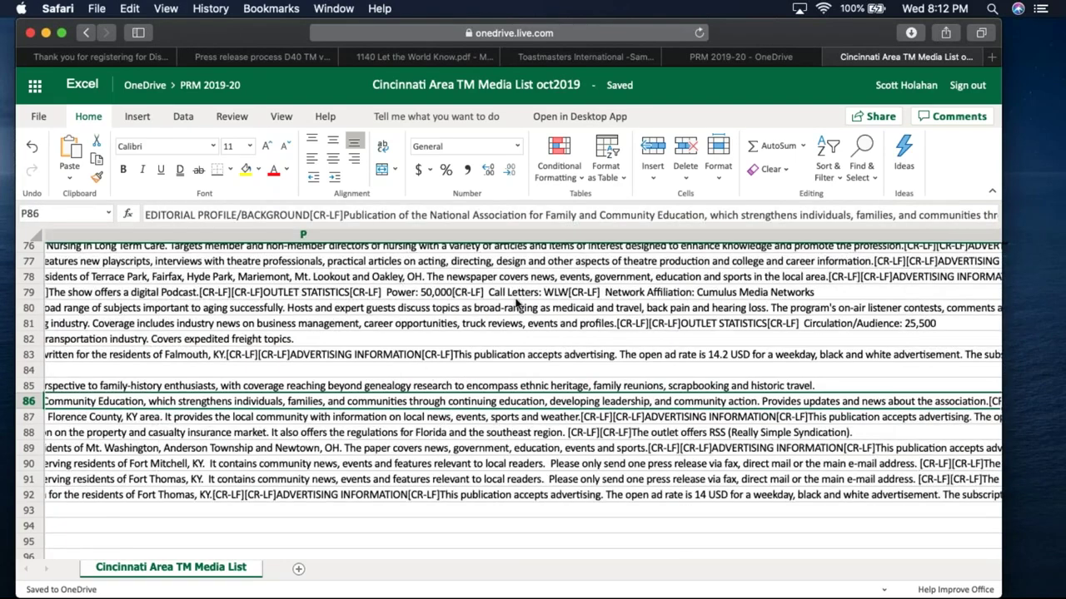
left_click(543, 218)
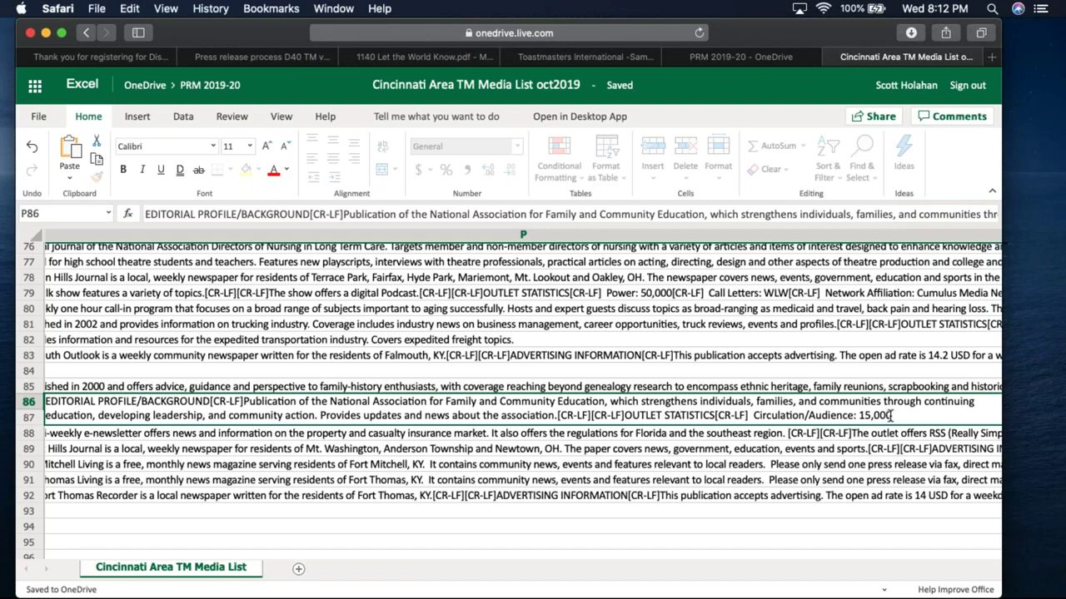
left_click(857, 450)
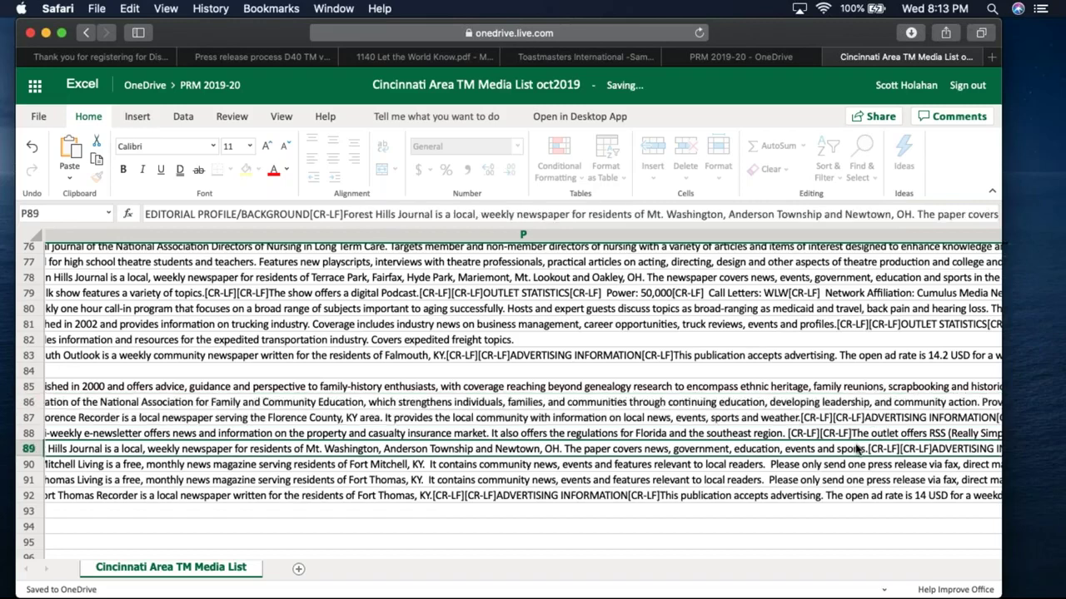
left_click(851, 419)
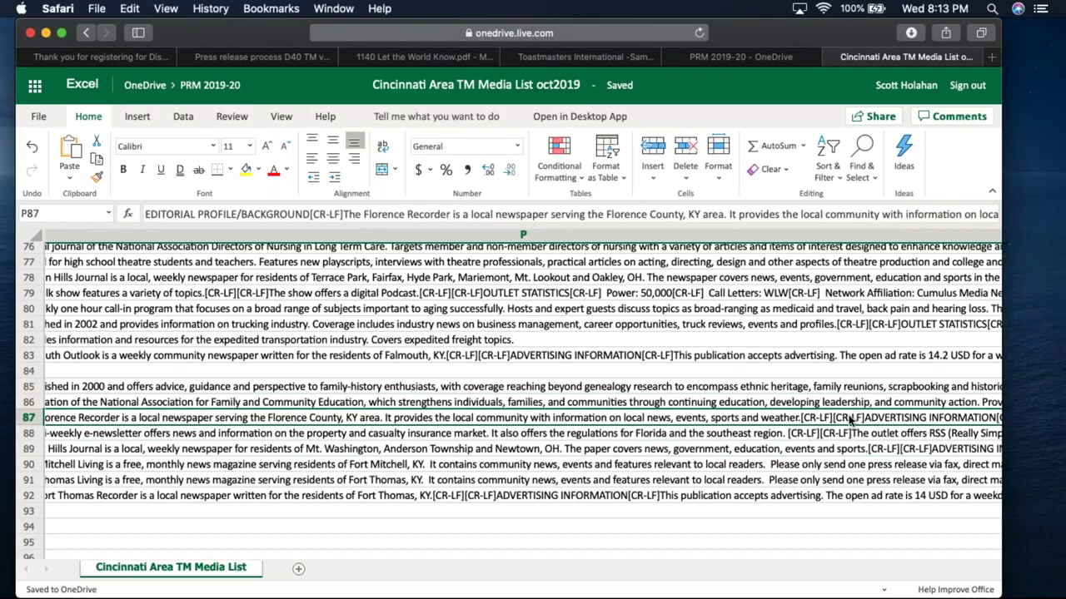
Step: Review the matching outlet's contact, address, website and frequency details along row 86, back to column D
key("Up")
key("Left")
key("Left")
key("Left")
key("Left")
key("Left")
key("Left")
key("Left")
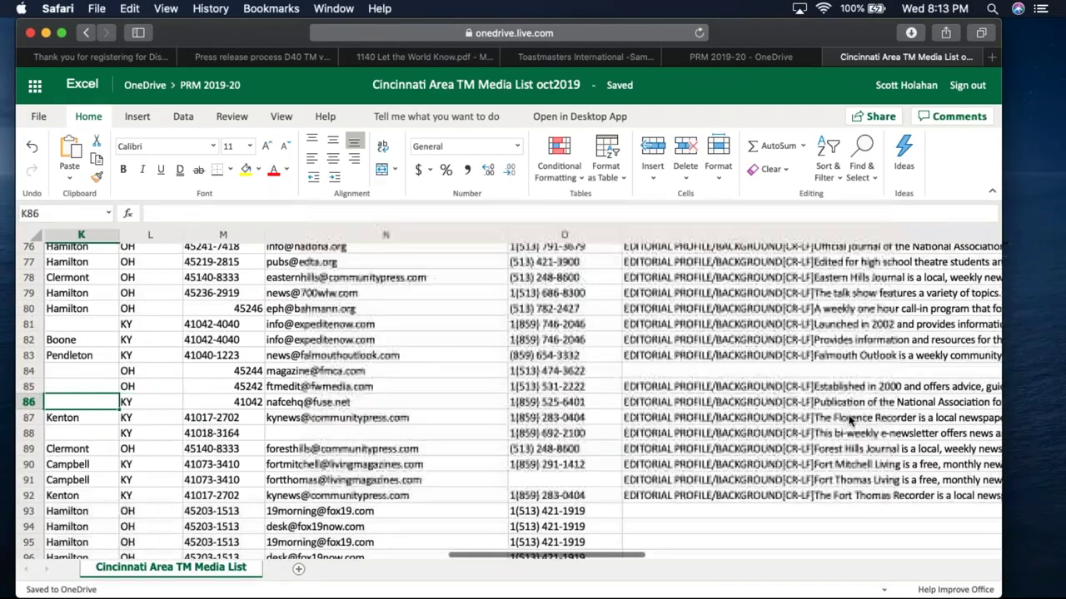
key("Left")
key("Left")
key("Left")
key("Left")
key("Left")
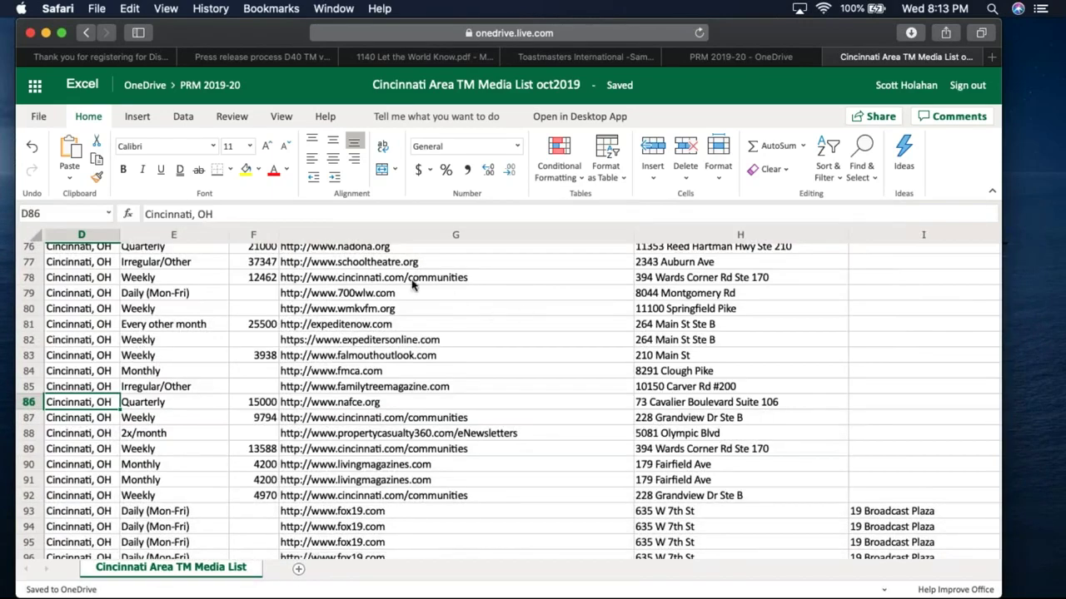
Step: Return to the outlet names in column A and look through the entries between rows 79 and 86
key("Up")
key("Up")
key("Up")
key("Up")
key("Up")
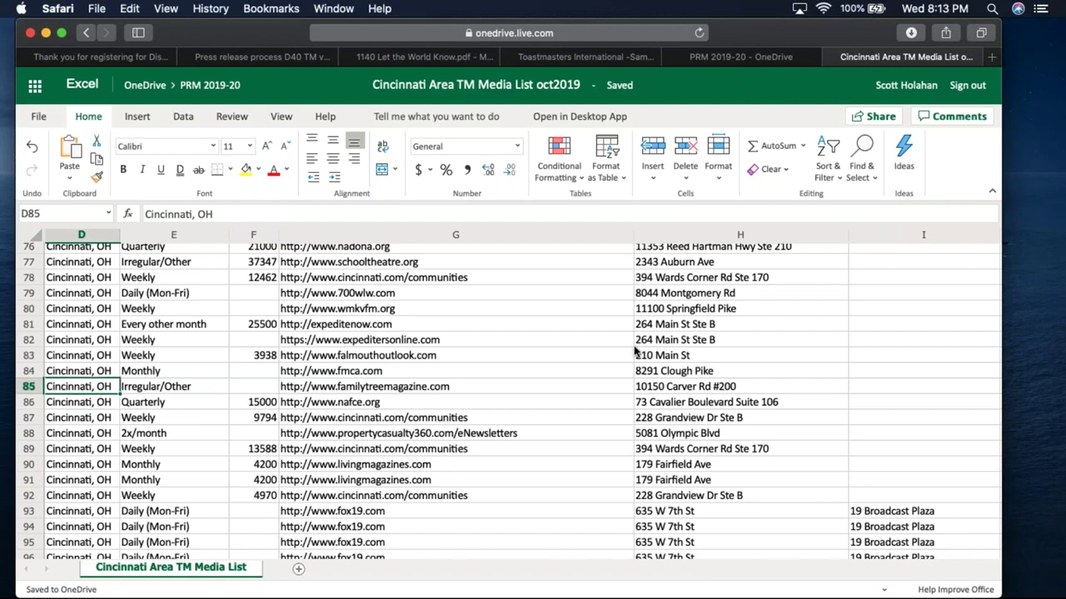
key("Up")
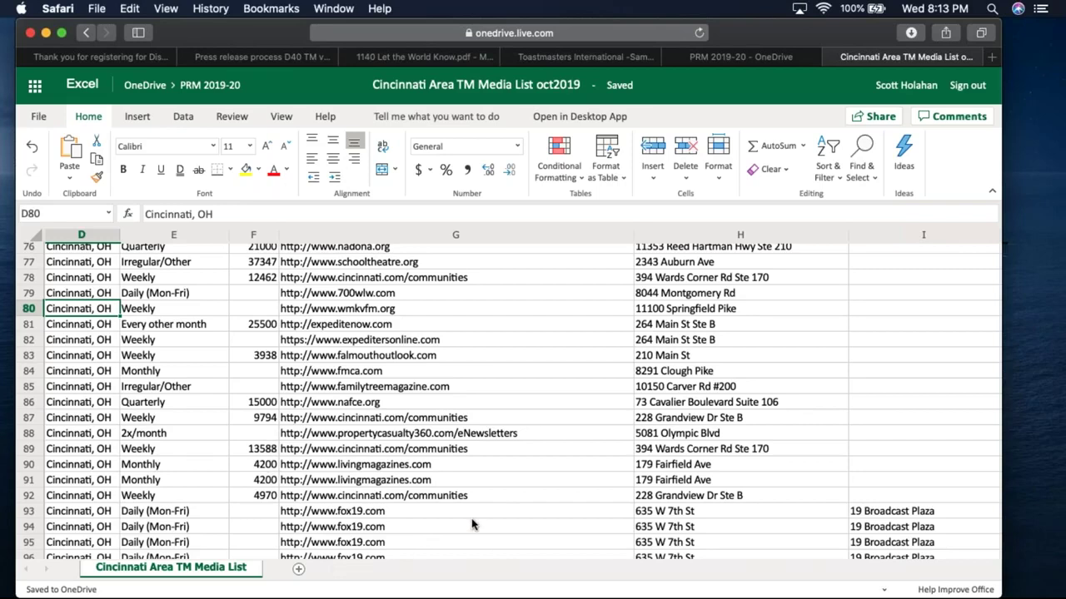
key("Left")
key("Left")
key("Left")
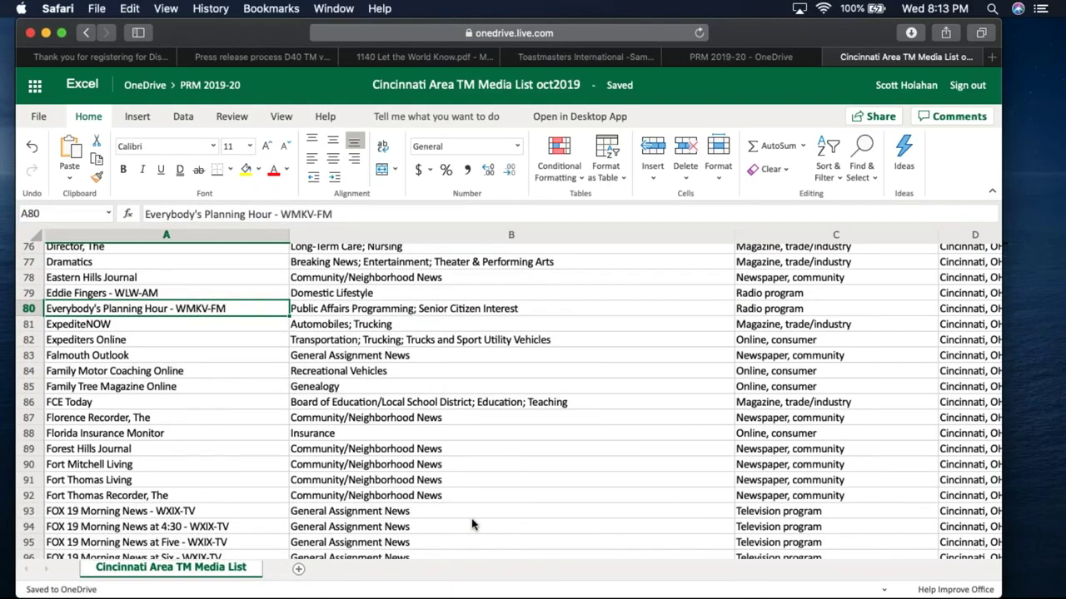
key("Up")
key("Down")
key("Down")
key("Down")
key("Down")
key("Down")
key("Down")
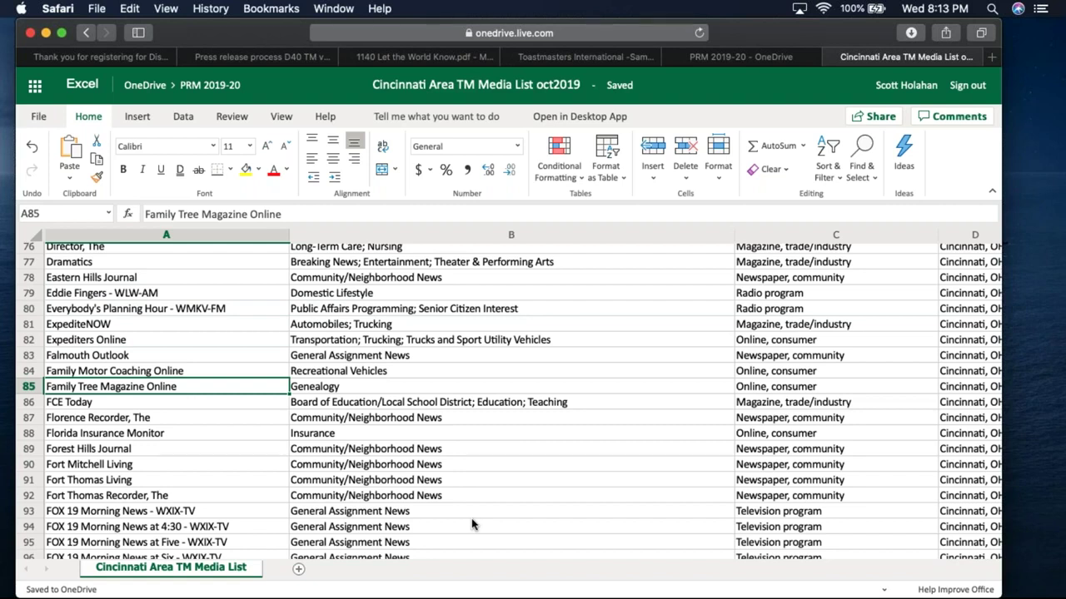
Step: Scan the outlet names and their topics upward through column A to Chip Chats in row 40
key("Up")
key("Up")
key("Up")
key("Up")
key("Up")
key("Up")
key("Up")
key("Up")
key("Up")
key("Up")
key("Up")
key("Up")
key("Up")
key("Up")
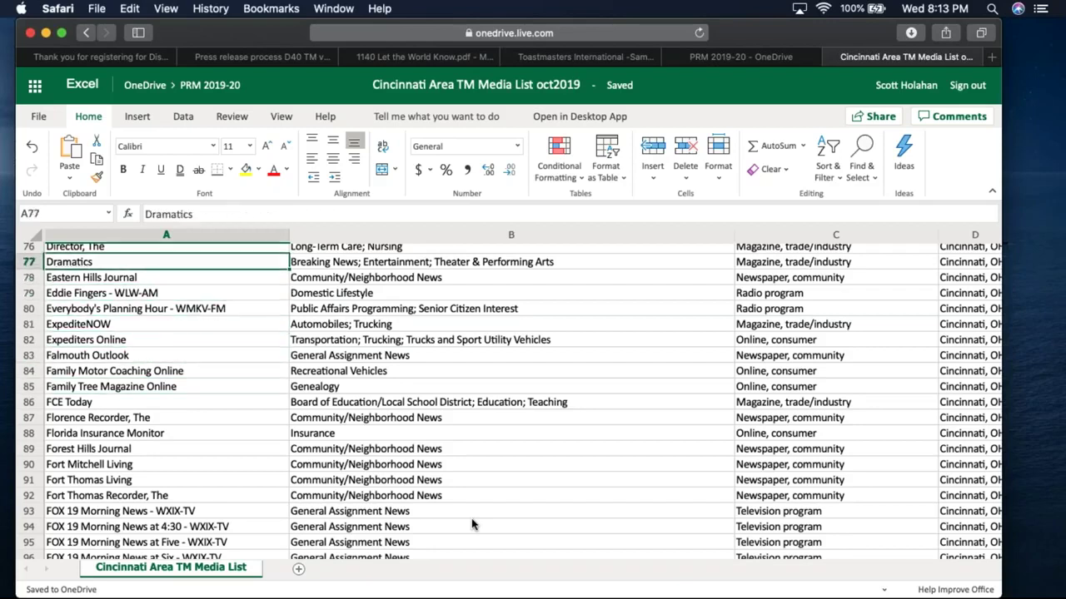
key("Up")
key("Up")
key("Up")
key("Up")
key("Up")
key("Up")
key("Up")
key("Up")
key("Up")
key("Up")
key("Up")
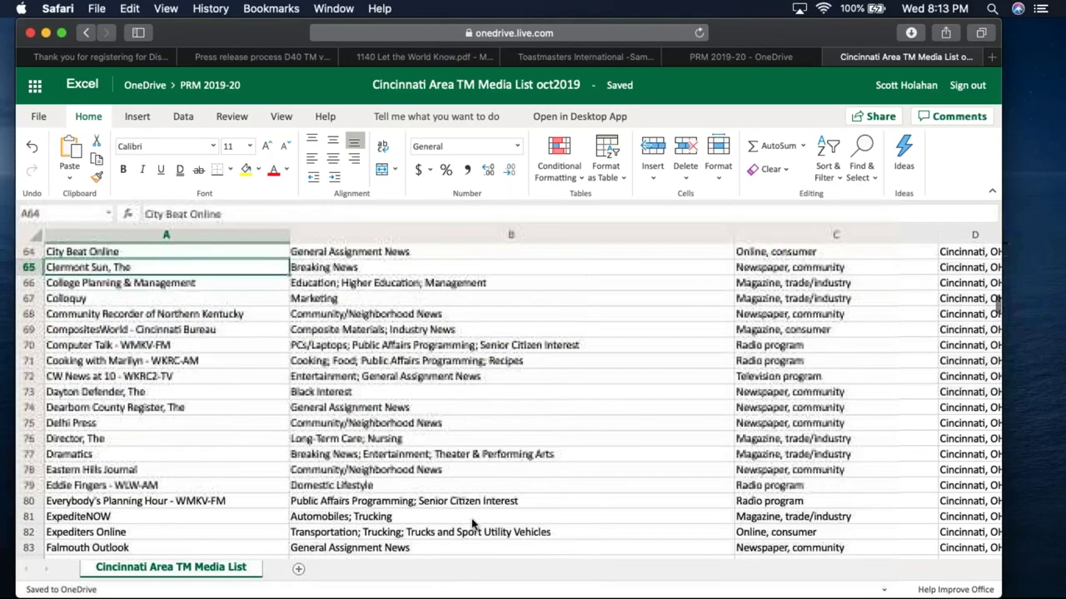
key("Up")
key("Up")
key("Up")
key("Up")
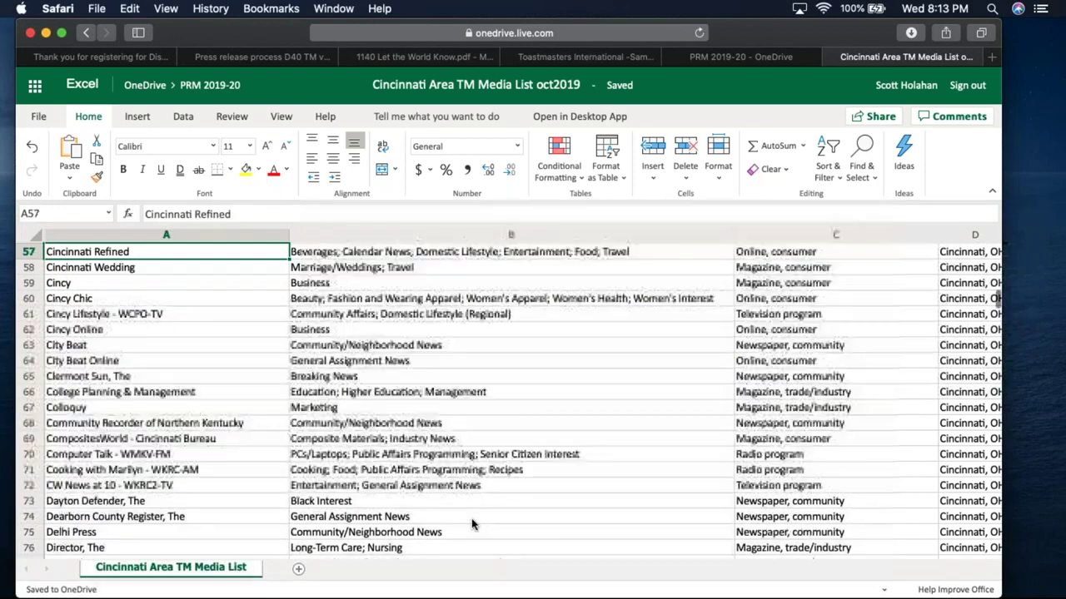
key("Up")
key("Up")
key("Up")
key("Up")
key("Up")
key("Up")
key("Up")
key("Up")
key("Up")
key("Up")
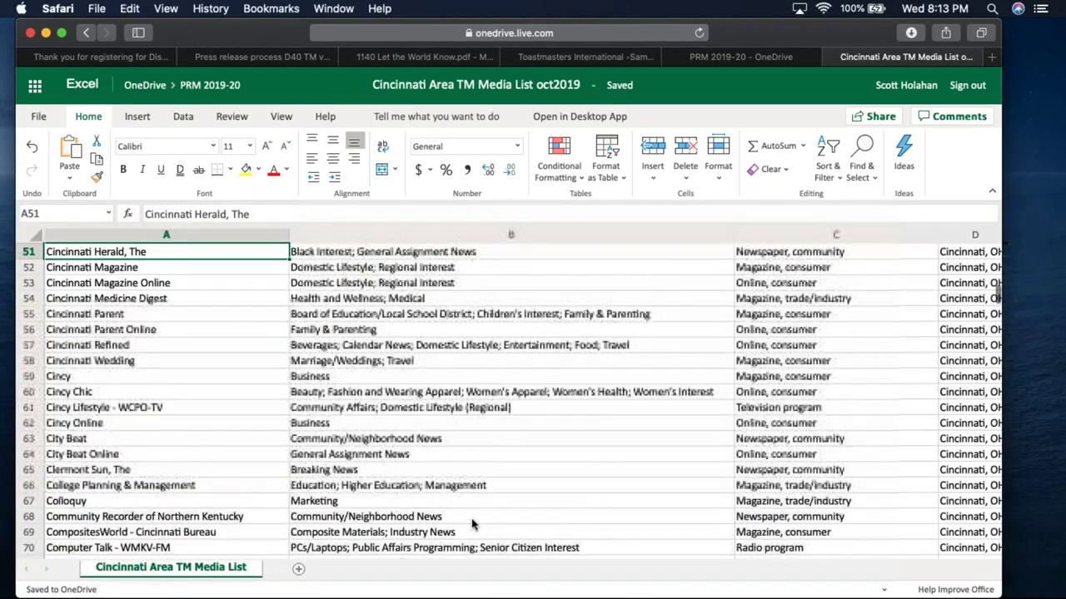
key("Up")
key("Up")
key("Up")
key("Up")
key("Up")
key("Up")
key("Up")
key("Up")
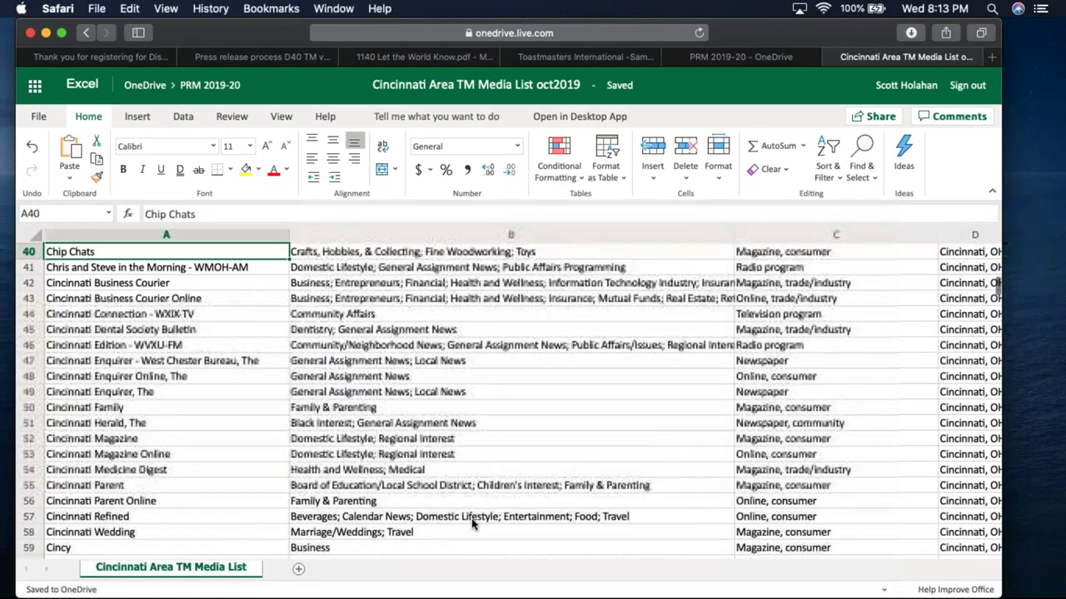
Step: Look through the Cincinnati outlets from row 41 down to Cincy in row 59, checking their topics and media types
key("Down")
key("Down")
key("Down")
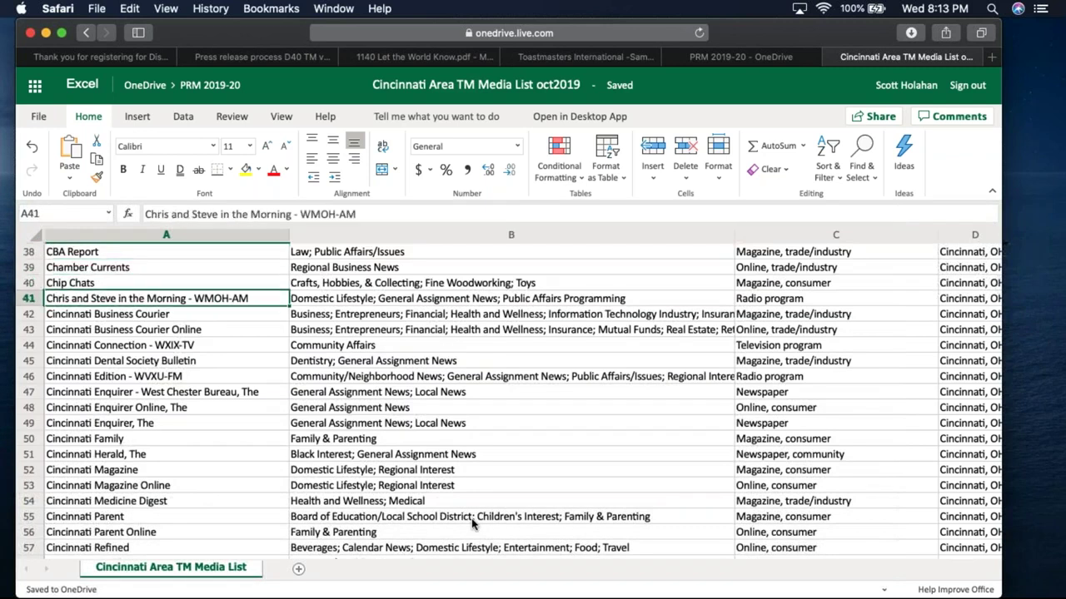
key("Down")
key("Down")
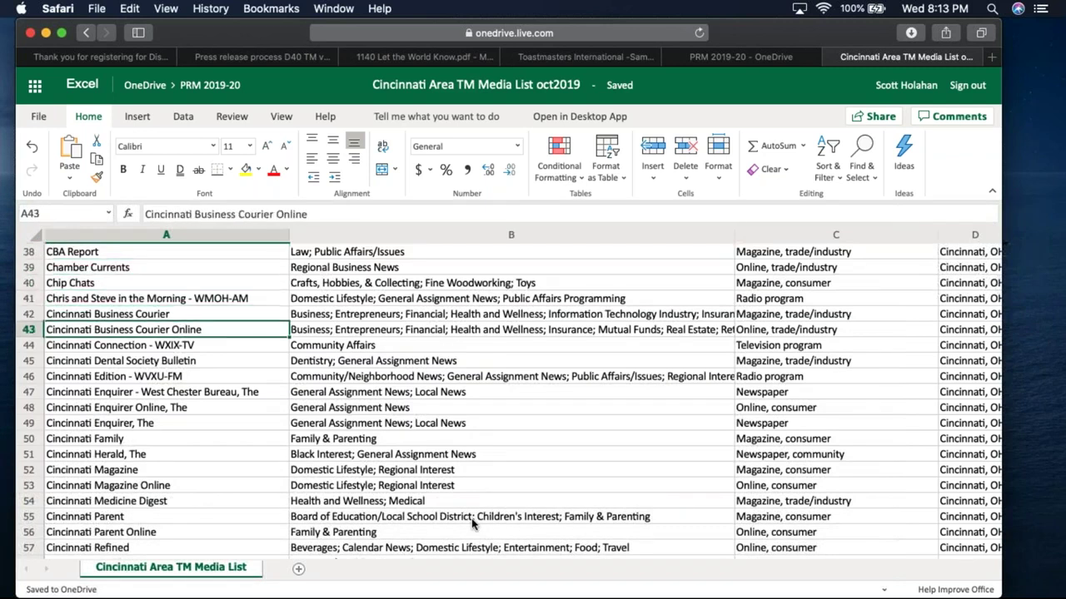
key("Down")
key("Down")
key("Down")
key("Down")
key("Down")
key("Down")
key("Down")
key("Down")
key("Down")
key("Down")
key("Down")
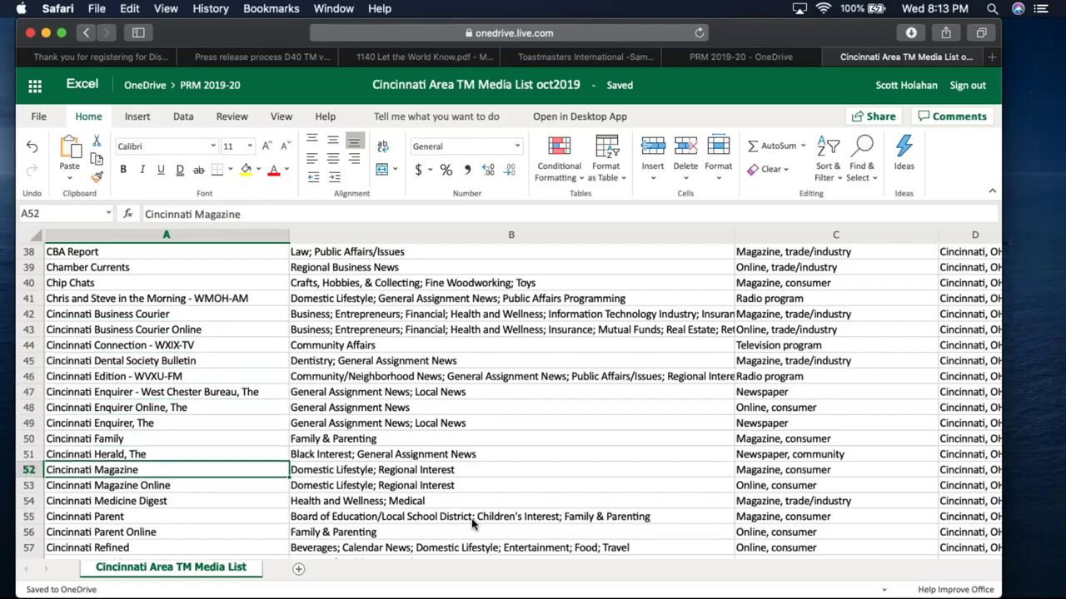
key("Down")
key("Down")
key("Down")
key("Down")
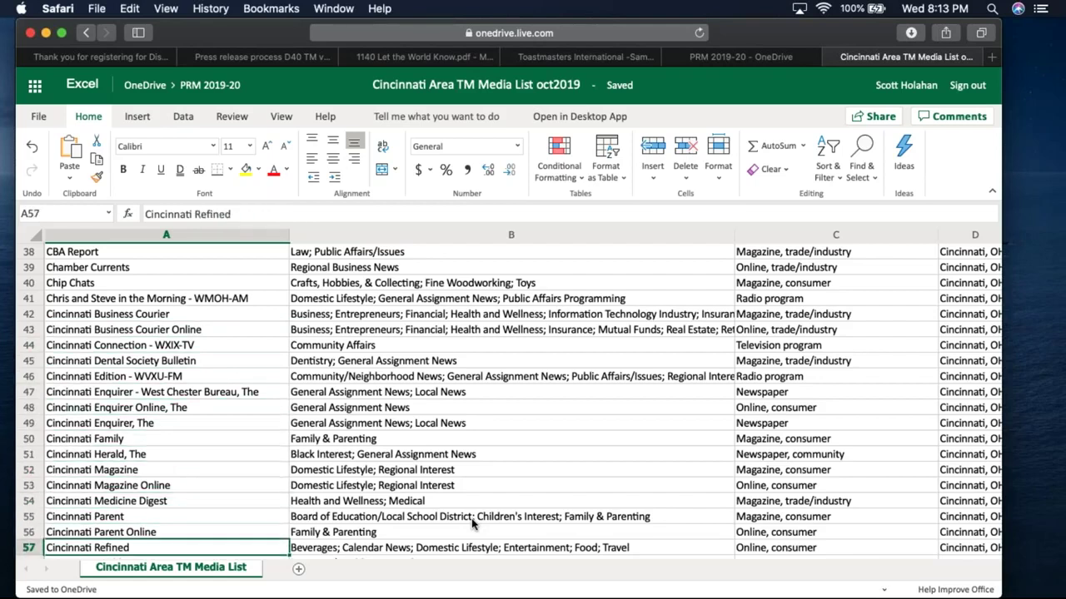
key("Down")
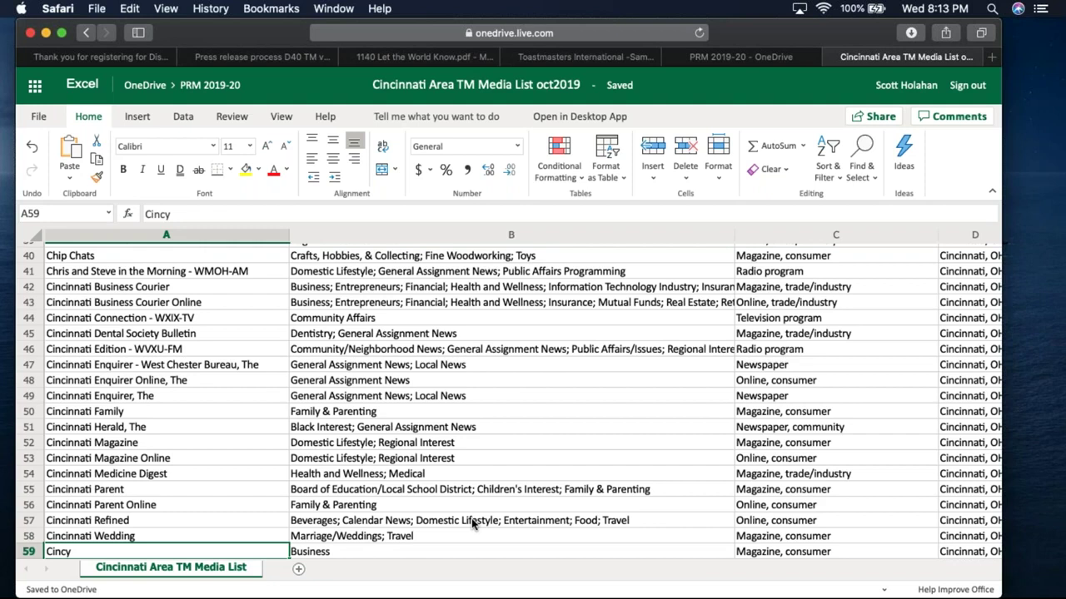
key("Down")
Step: Review The Cincinnati Enquirer's media type, frequency, circulation and website in row 49, finishing at the circulation cell F49
key("Up")
key("Up")
key("Up")
key("Up")
key("Up")
key("Up")
key("Up")
key("Up")
key("Up")
key("Up")
key("Up")
key("Right")
key("Right")
key("Right")
key("Right")
key("Right")
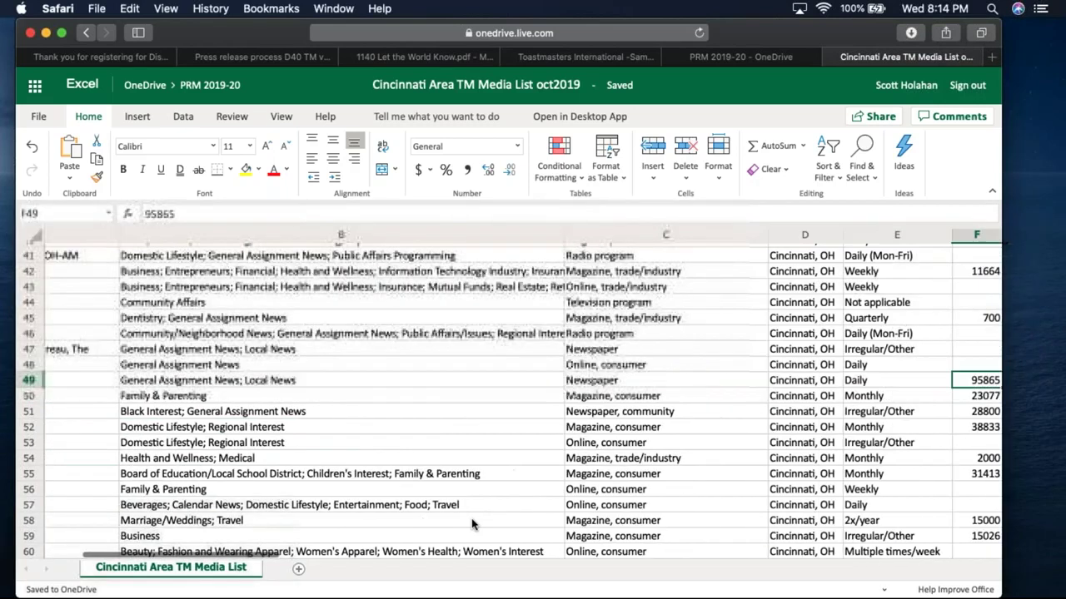
key("Right")
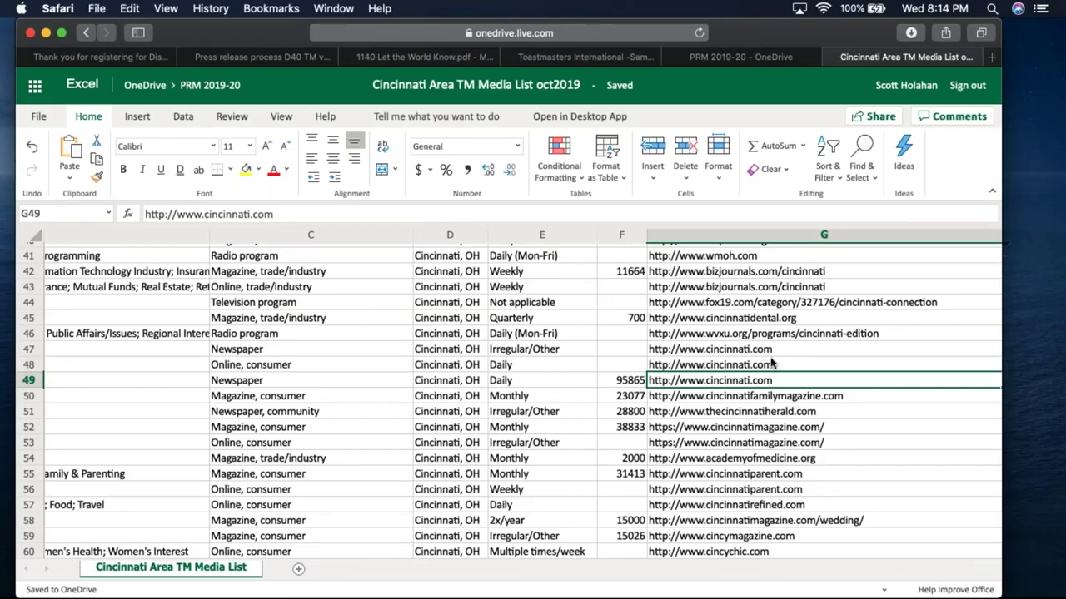
key("Left")
key("Right")
key("Left")
key("Left")
key("Right")
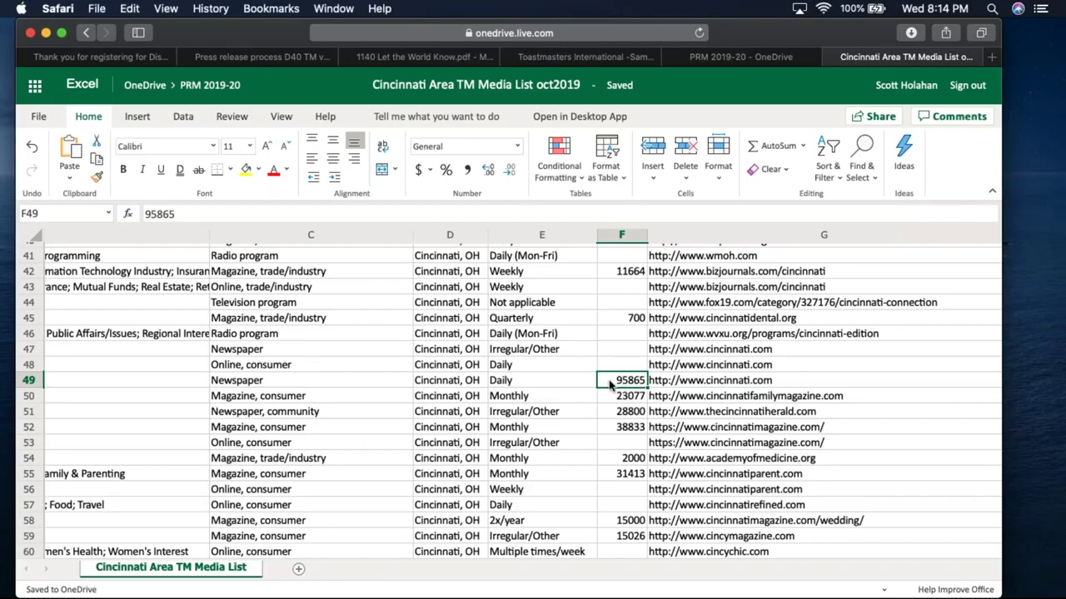
Step: Check the newspaper's street address, city, county, ZIP code, e-mail and phone number along row 49
key("Right")
key("Right")
key("Right")
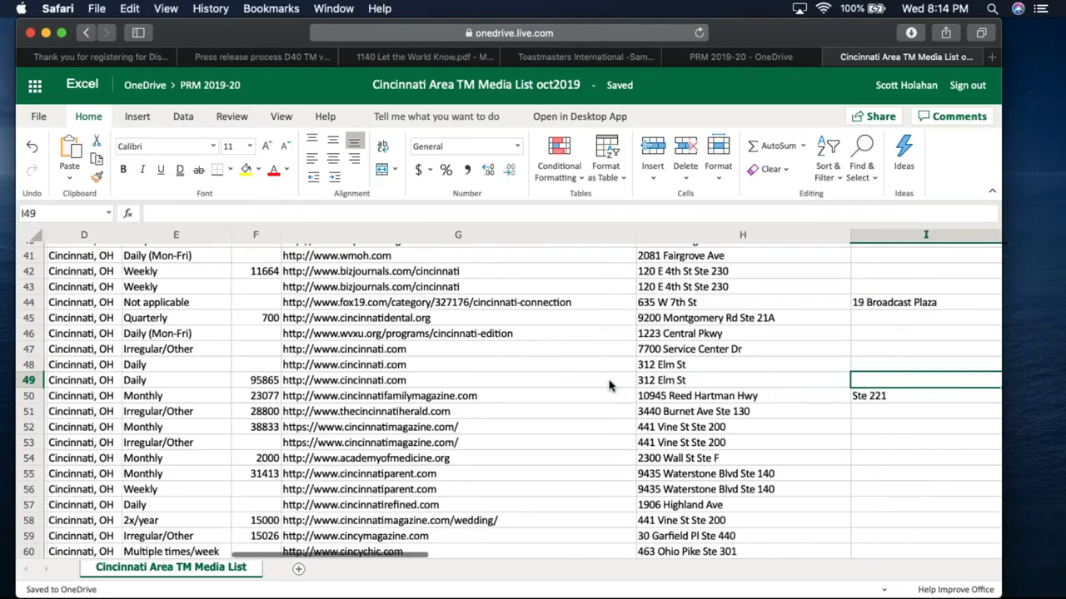
key("Right")
key("Right")
key("Right")
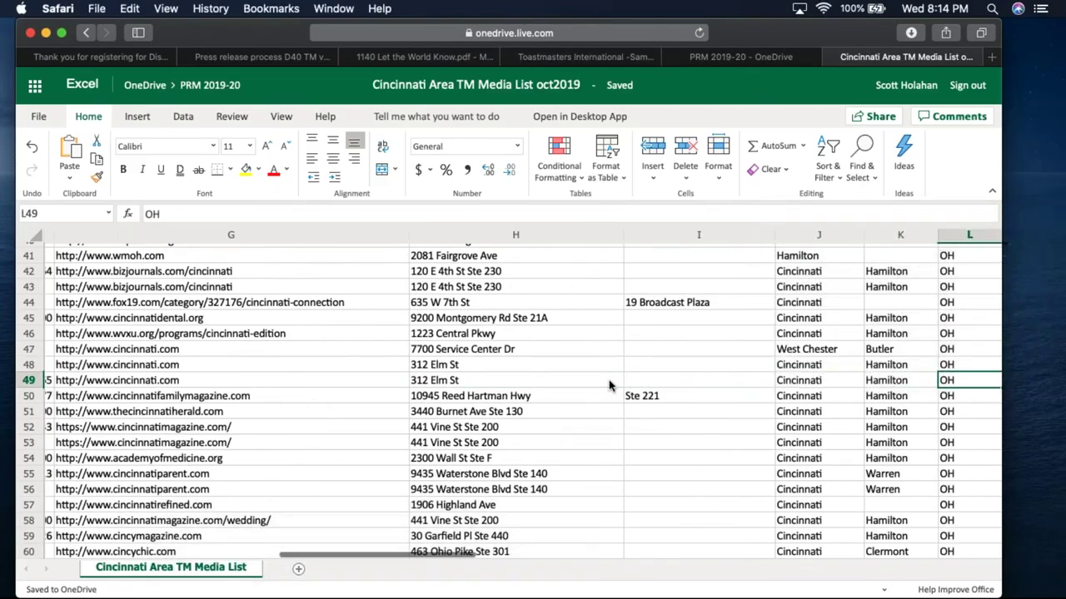
key("Right")
key("Right")
key("Right")
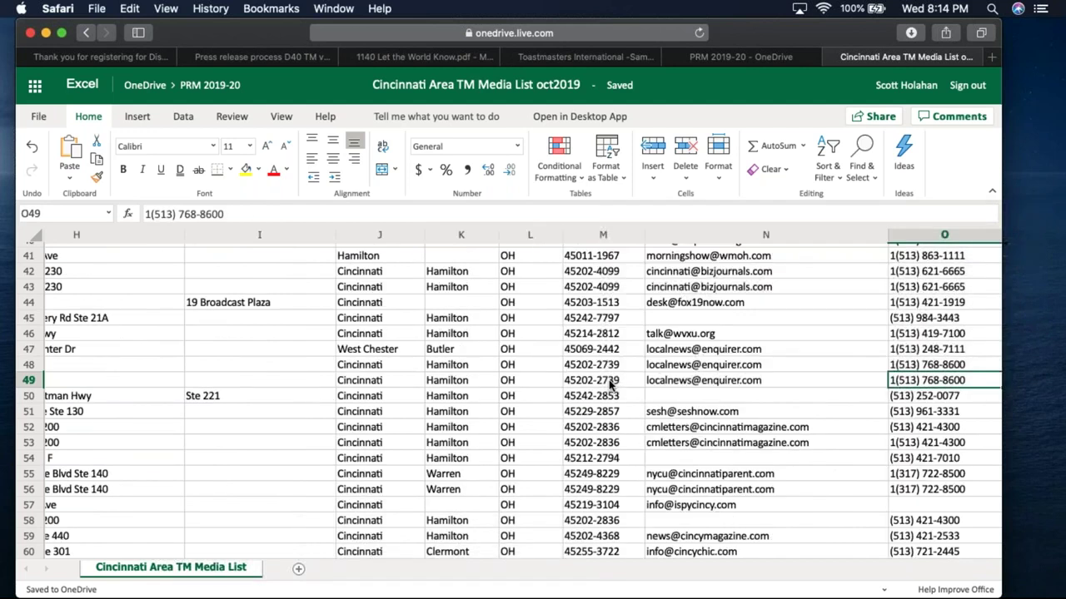
key("Left")
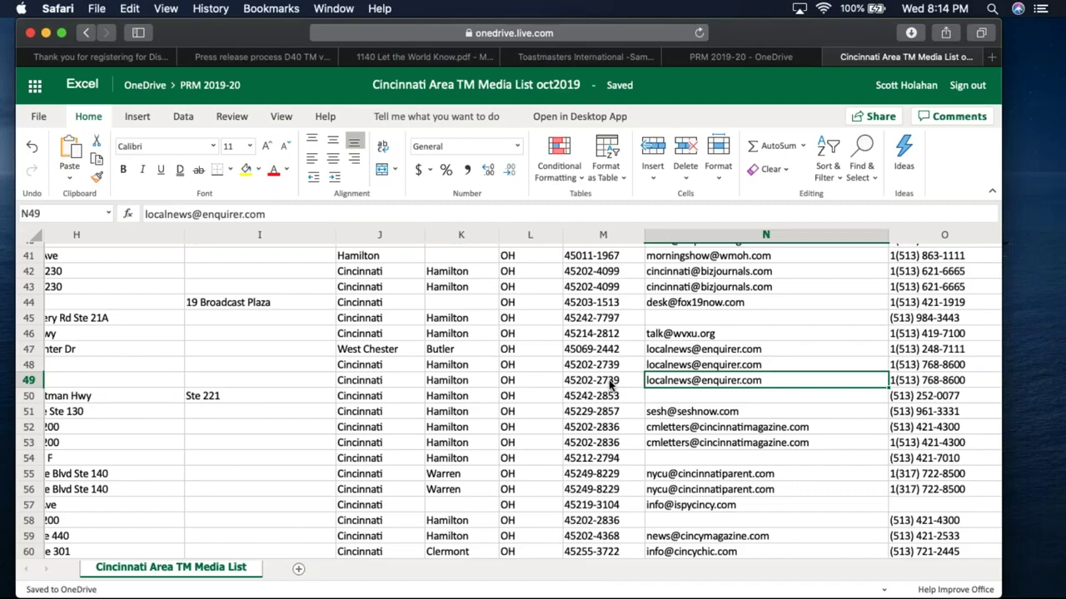
key("Right")
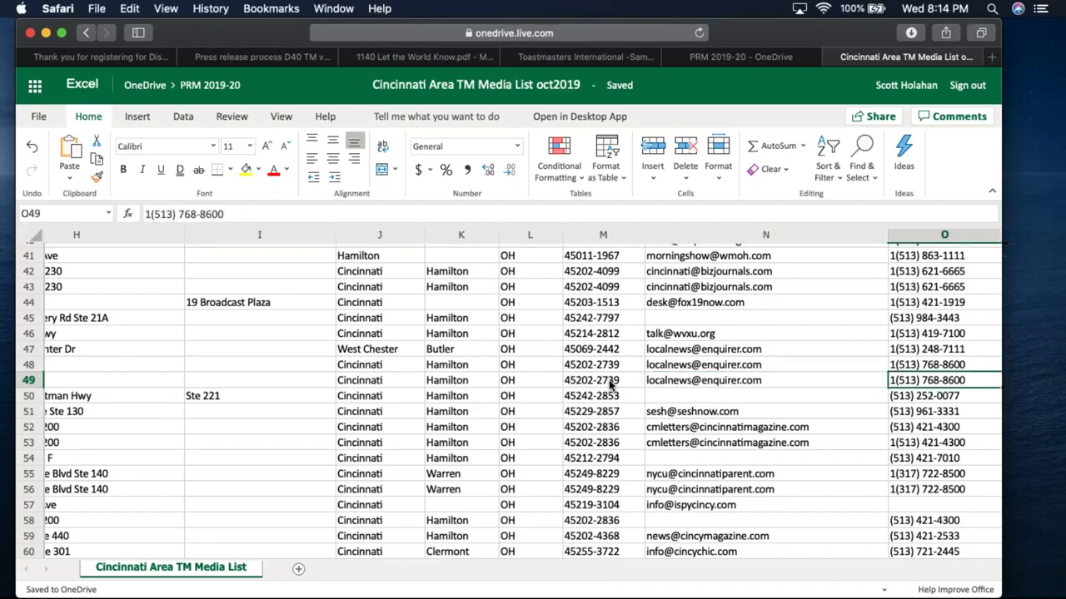
Step: Open the Outlet Profile cell P49, read its full text to the end, and close it with the content as is
key("Right")
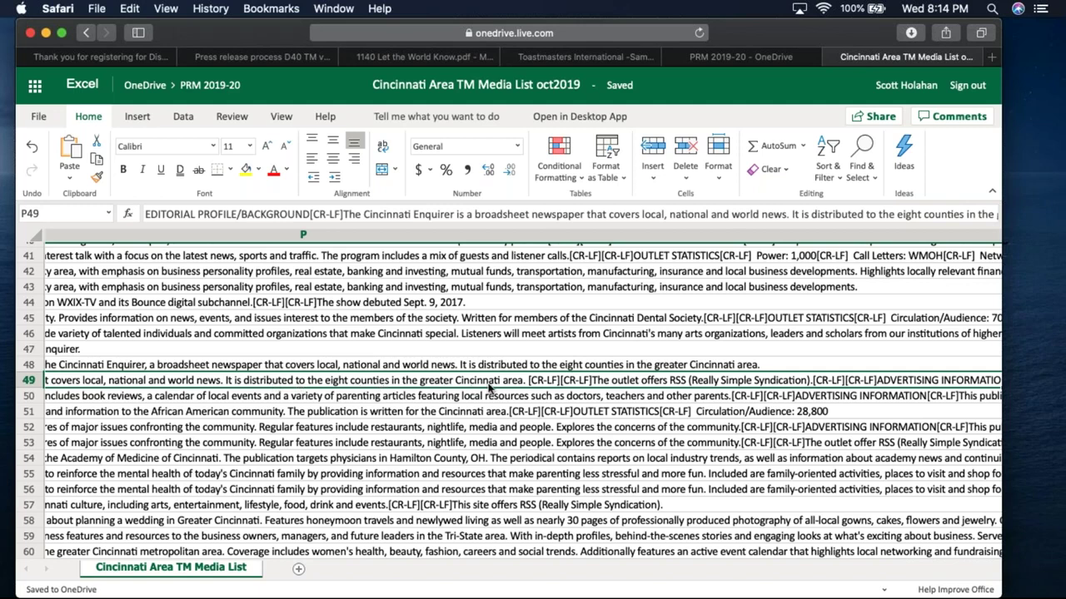
double_click(633, 381)
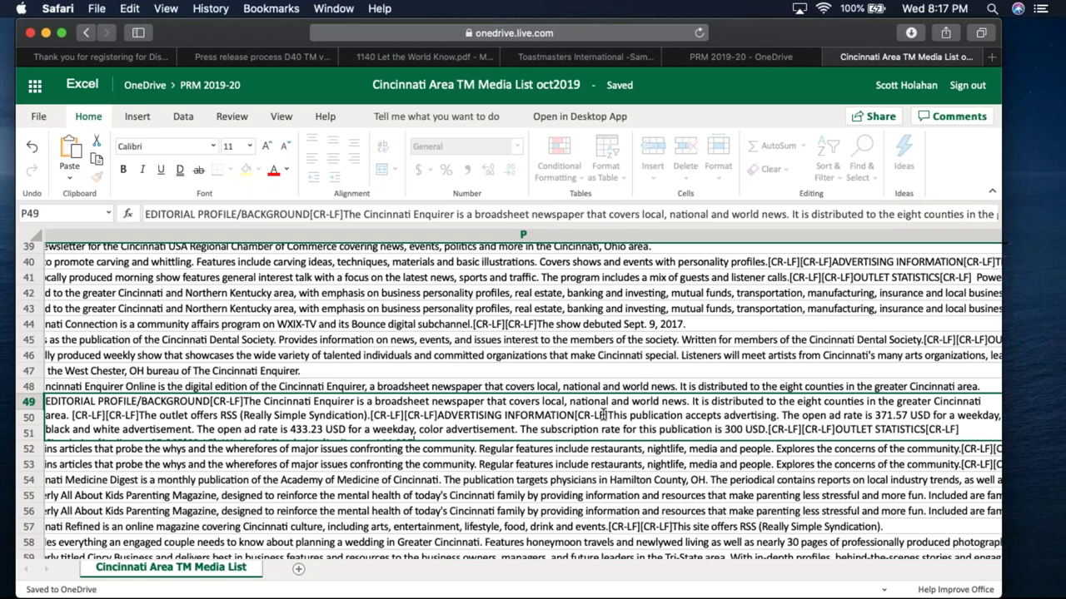
key("Left")
key("Left")
key("Left")
key("Left")
key("Left")
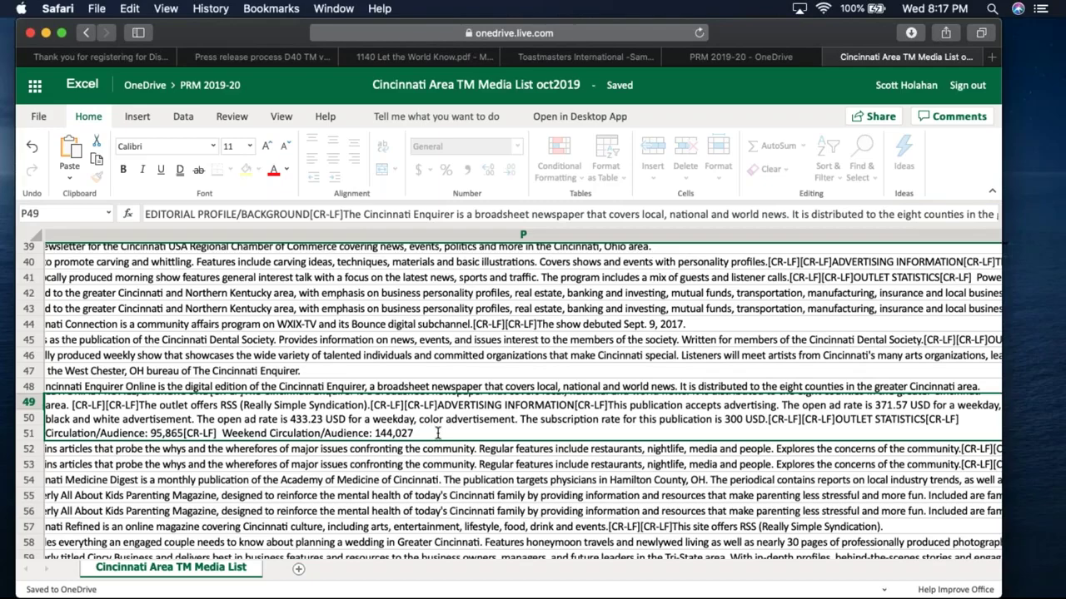
key("Return")
Step: Return to the outlet names in column A and look through the entries from Cincinnati Family down to Cincinnati Wedding
key("Left")
key("Left")
key("Left")
key("Left")
key("Left")
key("Left")
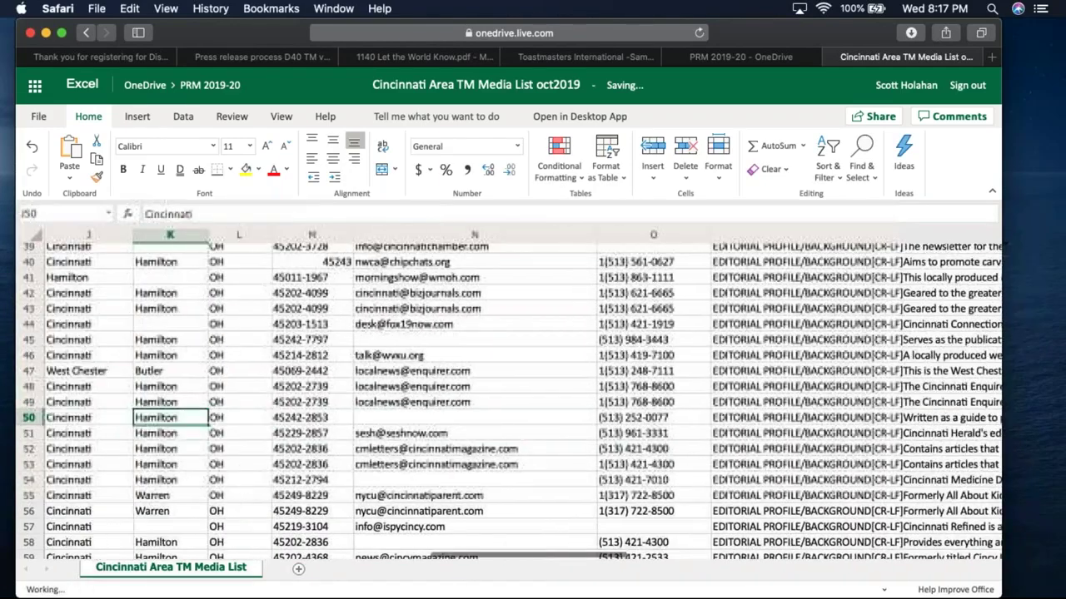
key("Left")
key("Left")
key("Left")
key("Left")
key("Left")
key("Left")
key("Left")
key("Left")
key("Left")
key("Left")
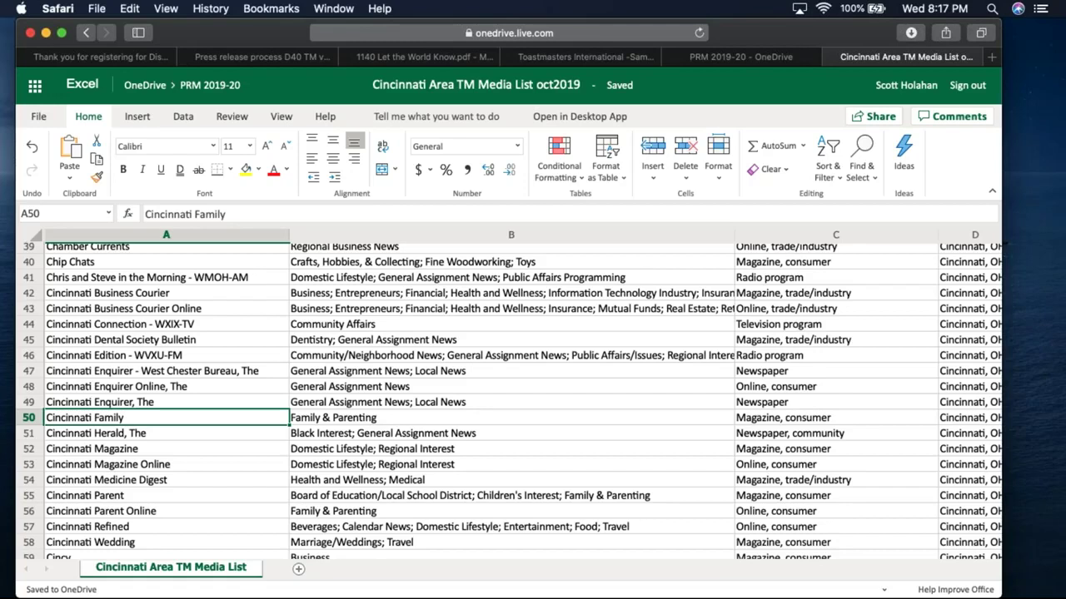
key("Down")
key("Down")
key("Down")
key("Down")
key("Down")
key("Down")
key("Down")
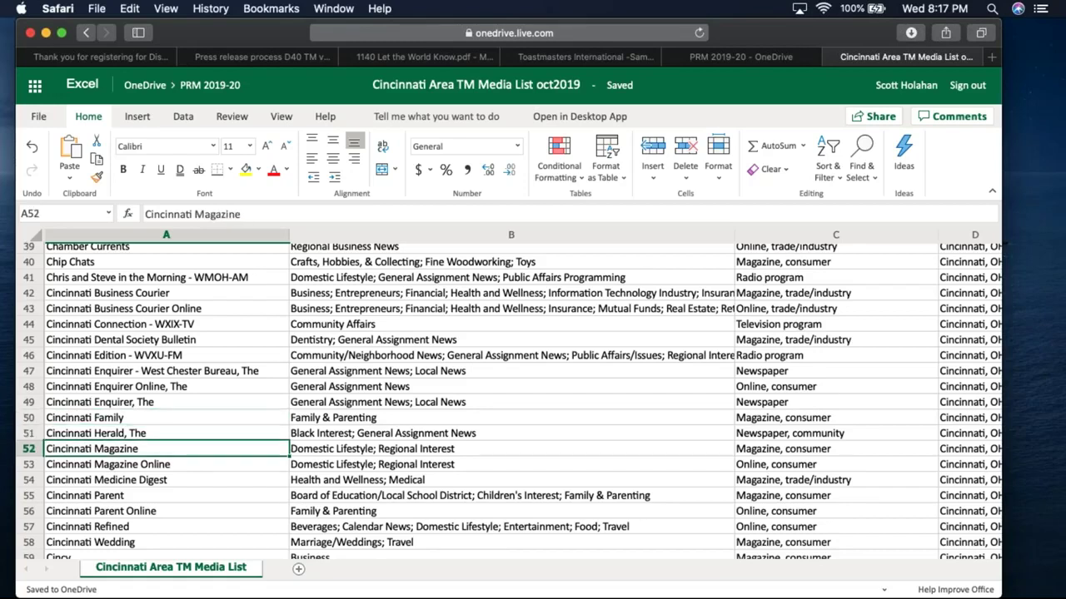
key("Down")
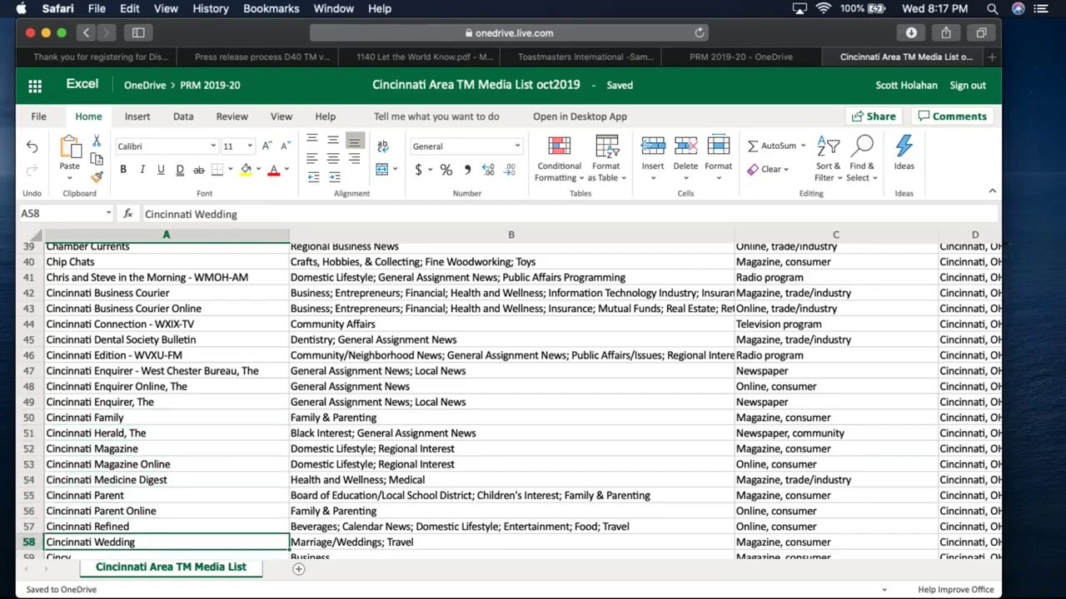
Step: Look through the outlet names and topics in column A from Cincinnati Wedding down to FCE Today in row 86
key("Down")
key("Down")
key("Down")
key("Down")
key("Down")
key("Down")
key("Down")
key("Down")
key("Down")
key("Down")
key("Down")
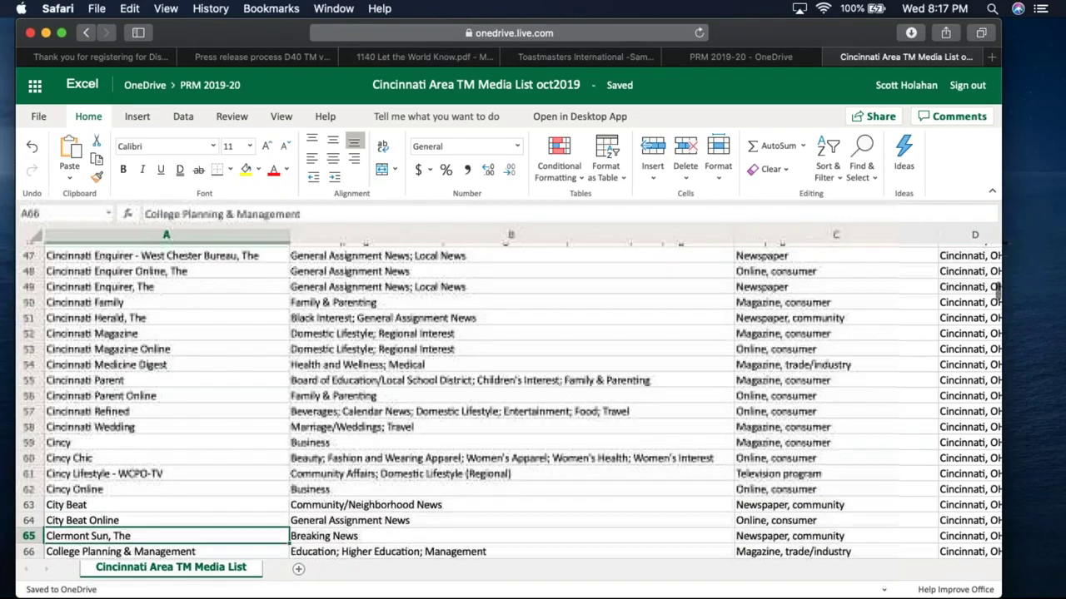
key("Down")
key("Down")
key("Down")
key("Down")
key("Down")
key("Down")
key("Down")
key("Down")
key("Down")
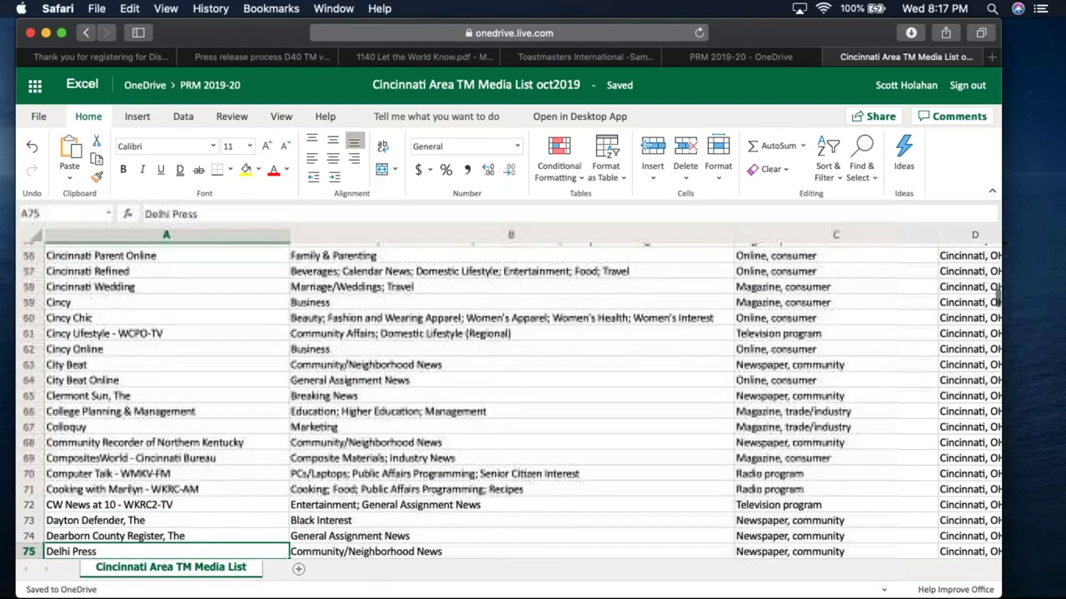
key("Down")
key("Down")
key("Down")
key("Down")
key("Down")
key("Down")
key("Down")
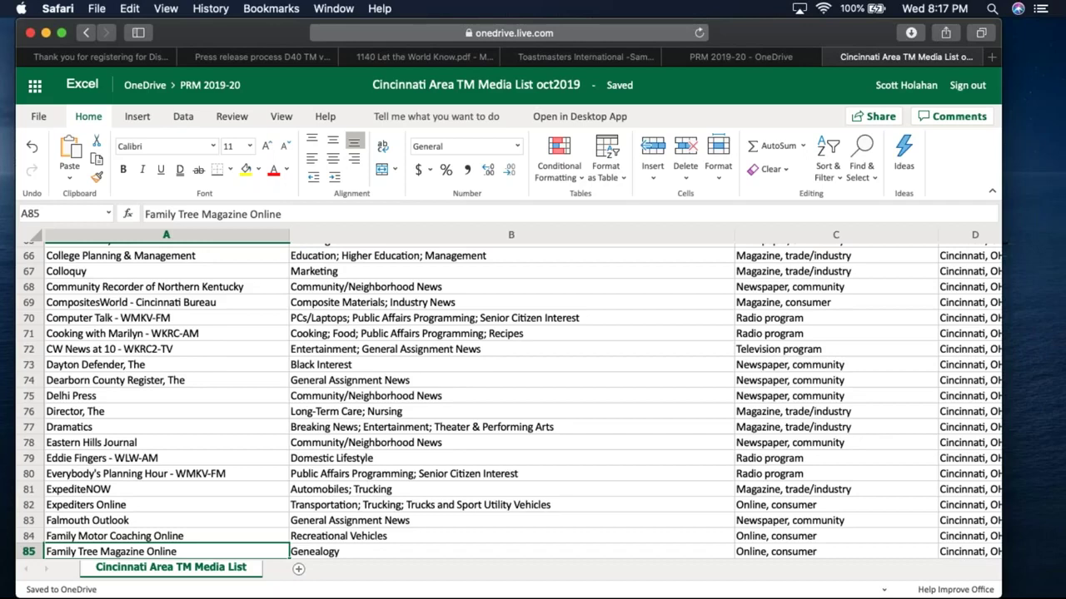
key("Down")
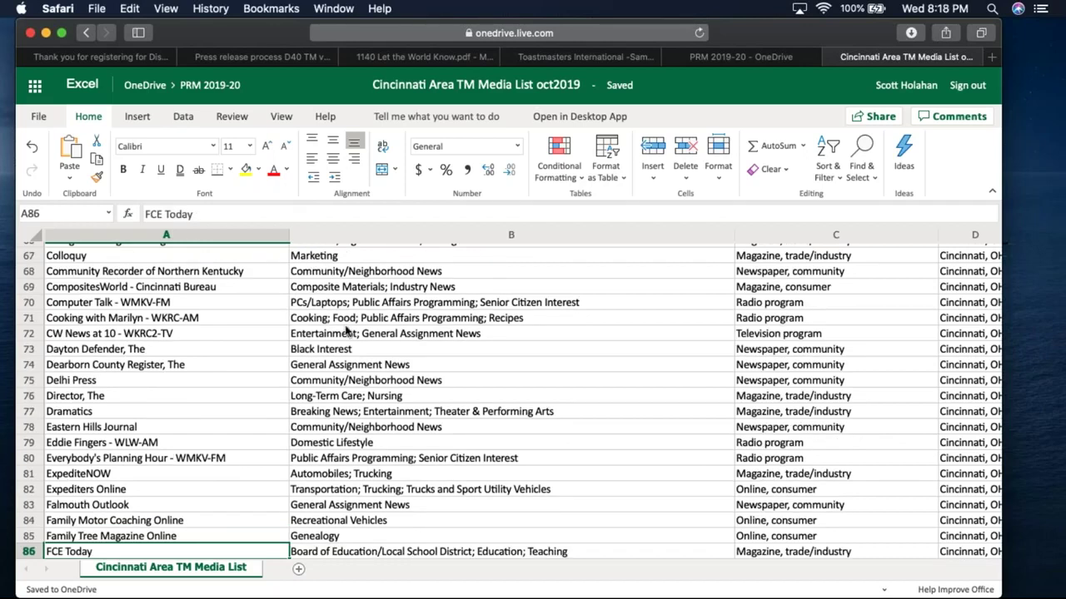
Step: Select Cooking with Marilyn - WKRC-AM in A71 and check its topics, media type, frequency and website, finishing at the street address H71
left_click(213, 322)
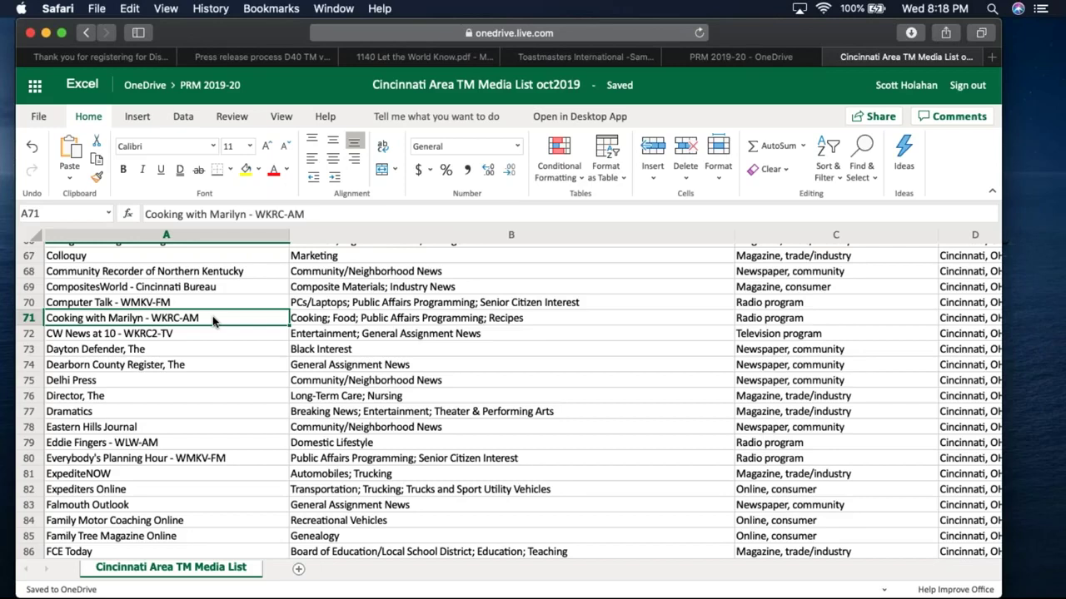
key("Right")
key("Right")
key("Right")
key("Right")
key("Right")
key("Right")
key("Right")
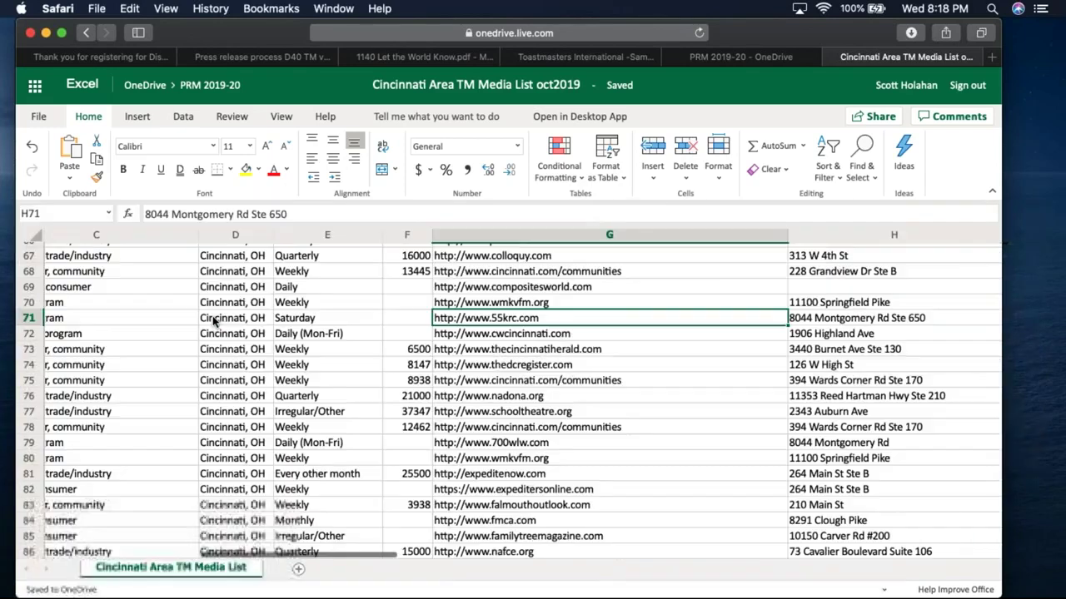
key("Left")
key("Right")
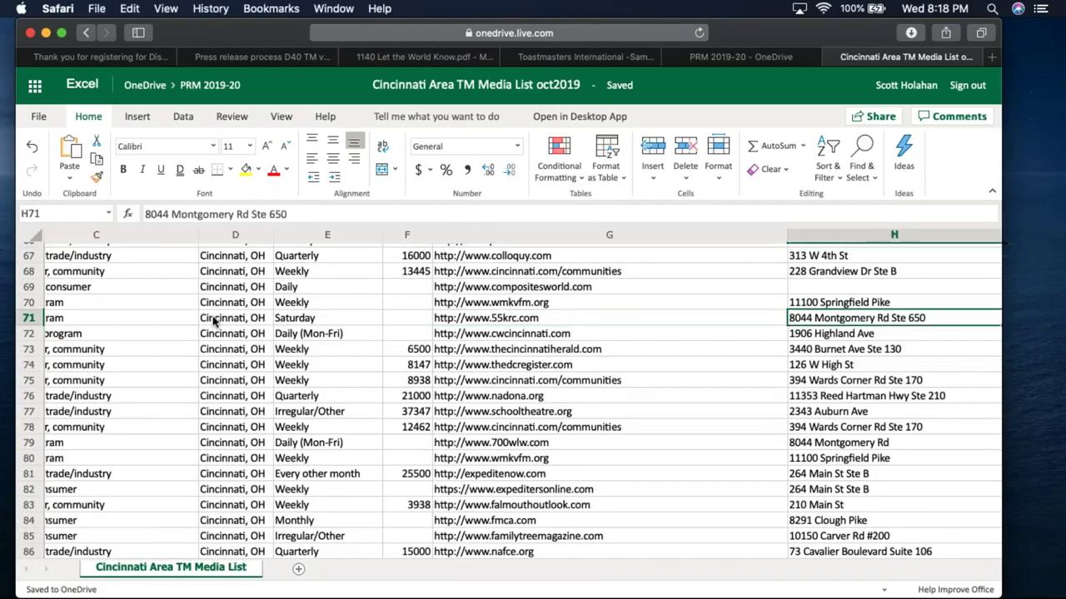
Step: Check the remaining address and contact details along row 71 and finish at the Outlet Profile cell P71
key("Right")
key("Right")
key("Right")
key("Right")
key("Right")
key("Right")
key("Right")
key("Right")
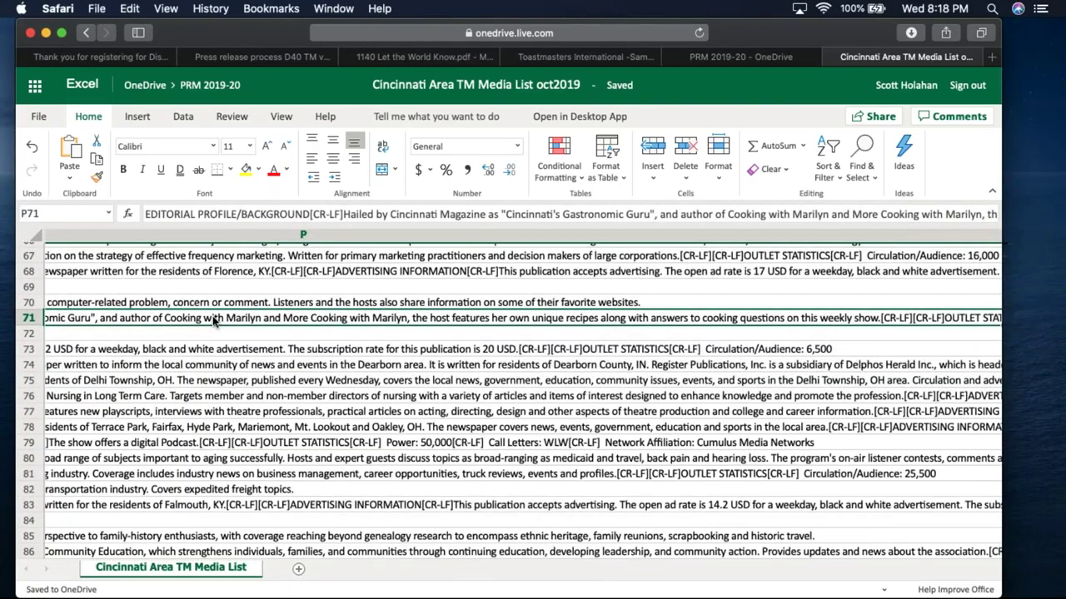
Step: Return to the outlet name in A71 and look through the entries below it down to Falmouth Outlook in row 83
key("Left")
key("Left")
key("Left")
key("Left")
key("Left")
key("Left")
key("Left")
key("Left")
key("Left")
key("Left")
key("Left")
key("Left")
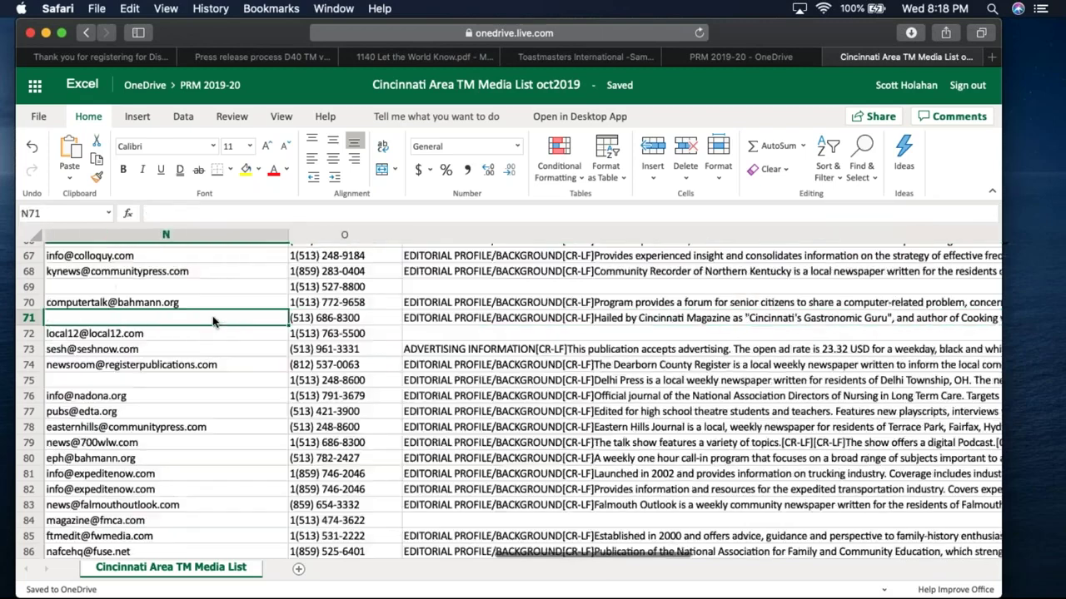
key("Left")
key("Left")
key("Left")
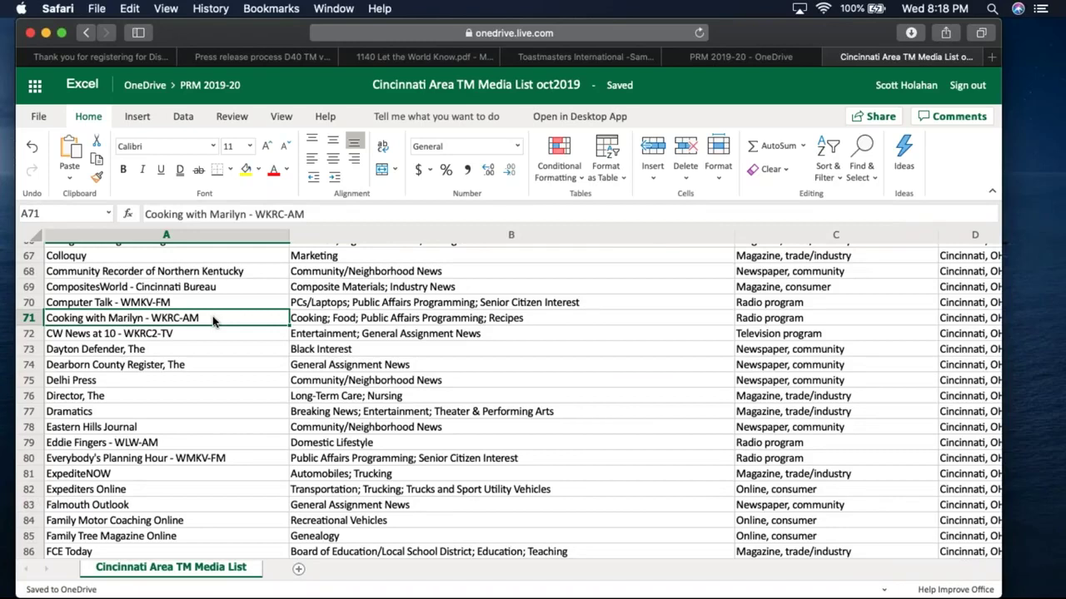
key("Down")
key("Down")
key("Down")
key("Down")
key("Down")
key("Down")
key("Down")
key("Down")
key("Down")
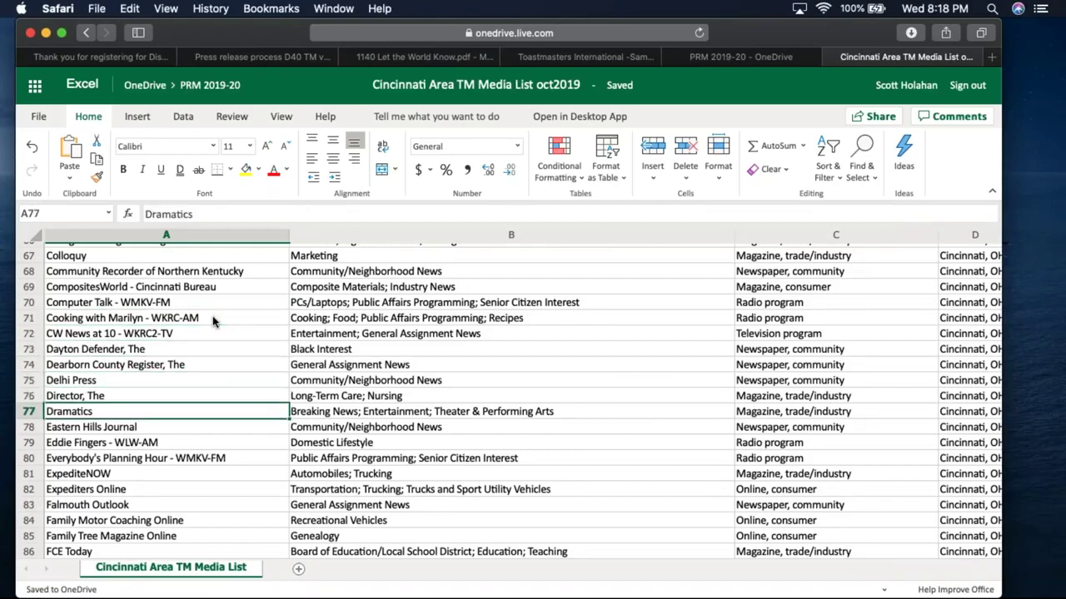
key("Down")
key("Down")
key("Down")
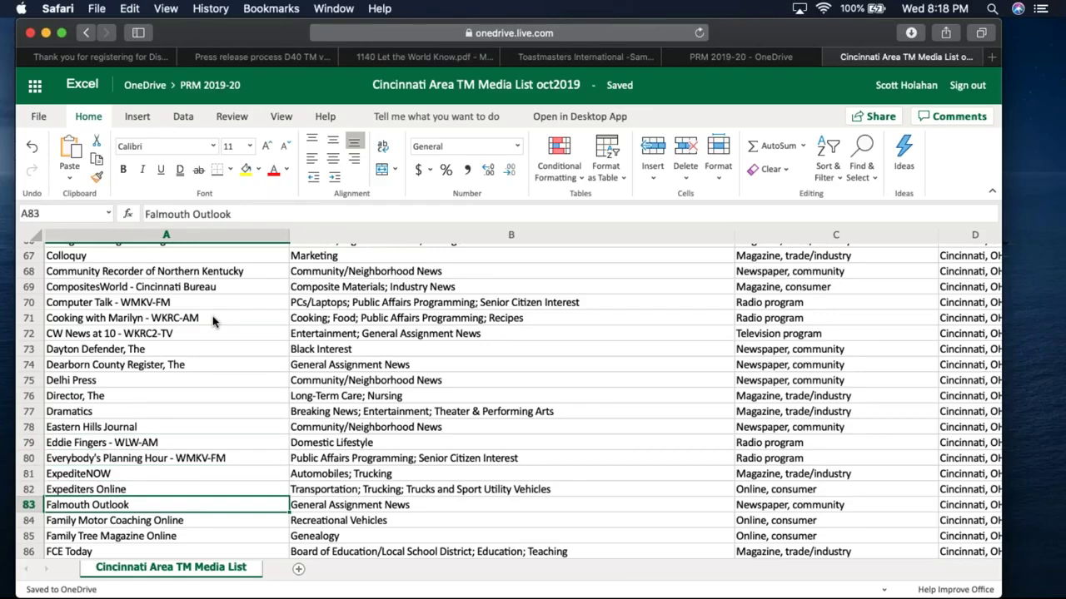
Step: Search the worksheet for "public speaking"
key("super+f")
type("s=o")
key("BackSpace")
key("BackSpace")
key("BackSpace")
type("o")
key("BackSpace")
type("public ")
type("st")
key("BackSpace")
type("peaking")
key("Return")
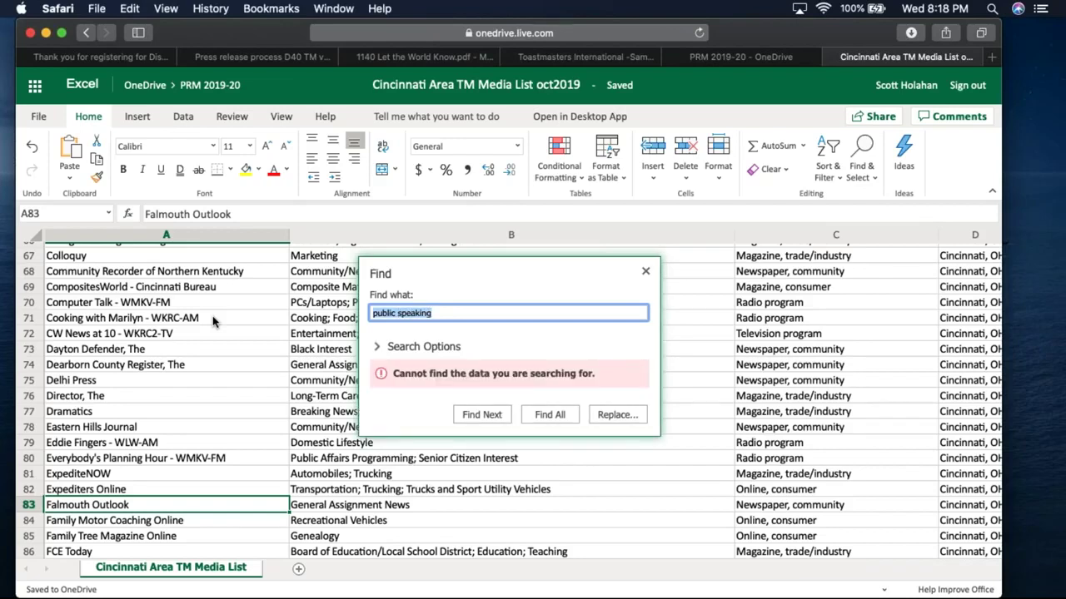
Step: Search the worksheet for "speaking" instead, then close the search once the matching cell is selected
key("BackSpace")
type("speaking")
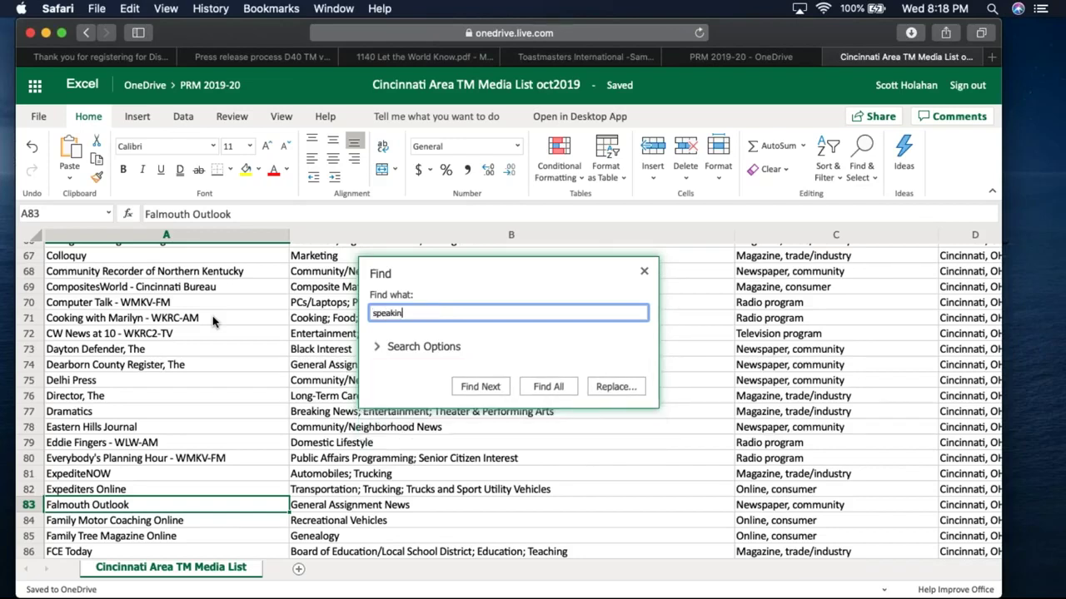
key("Return")
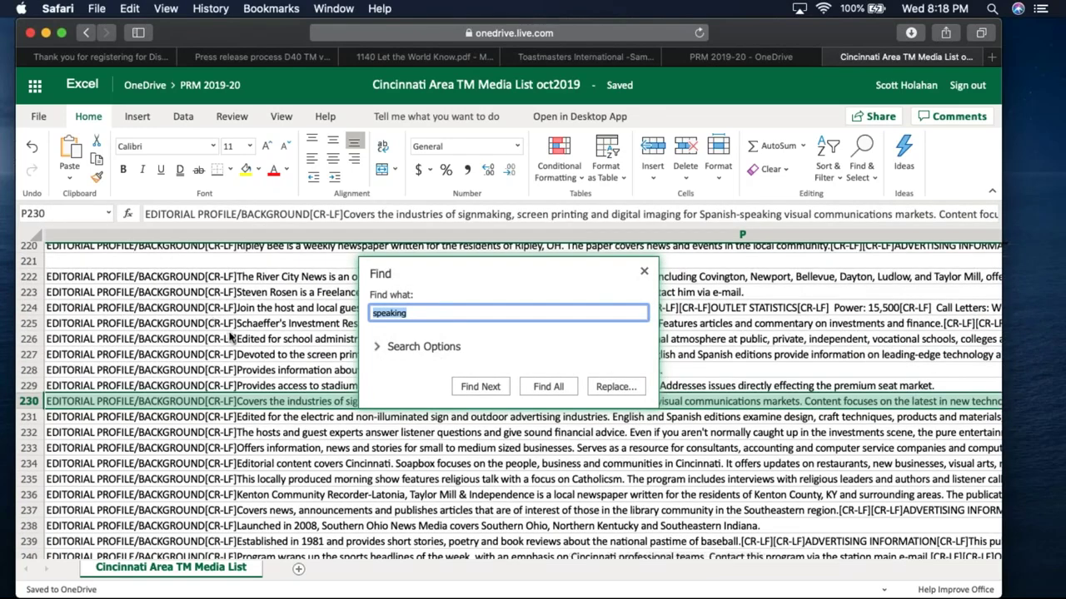
left_click(643, 271)
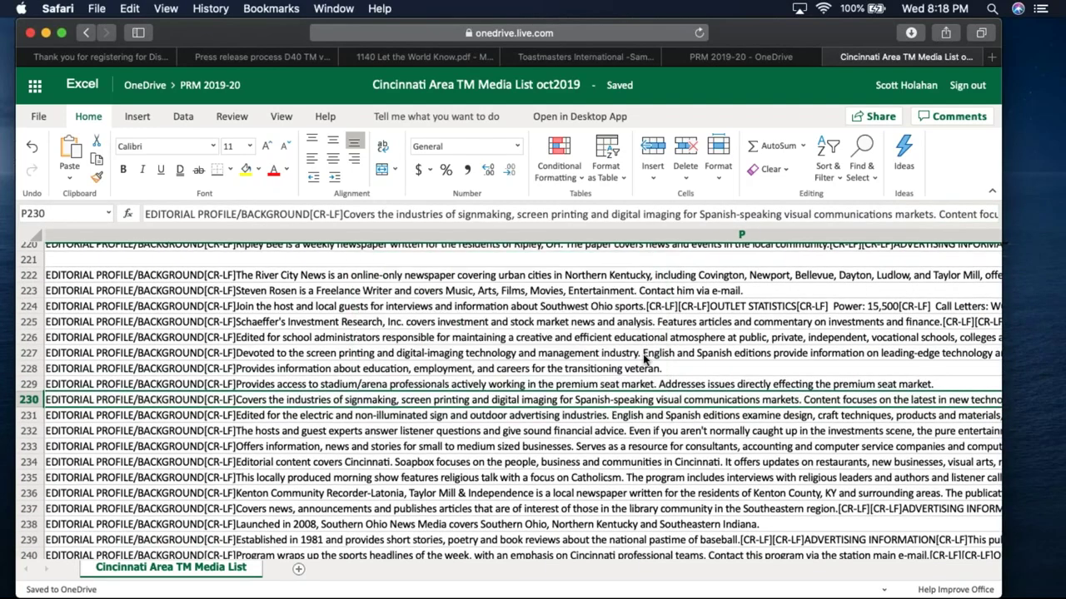
Step: Open the Outlet Profile cell P230, read its text to the end, and close it with the content as is
double_click(610, 406)
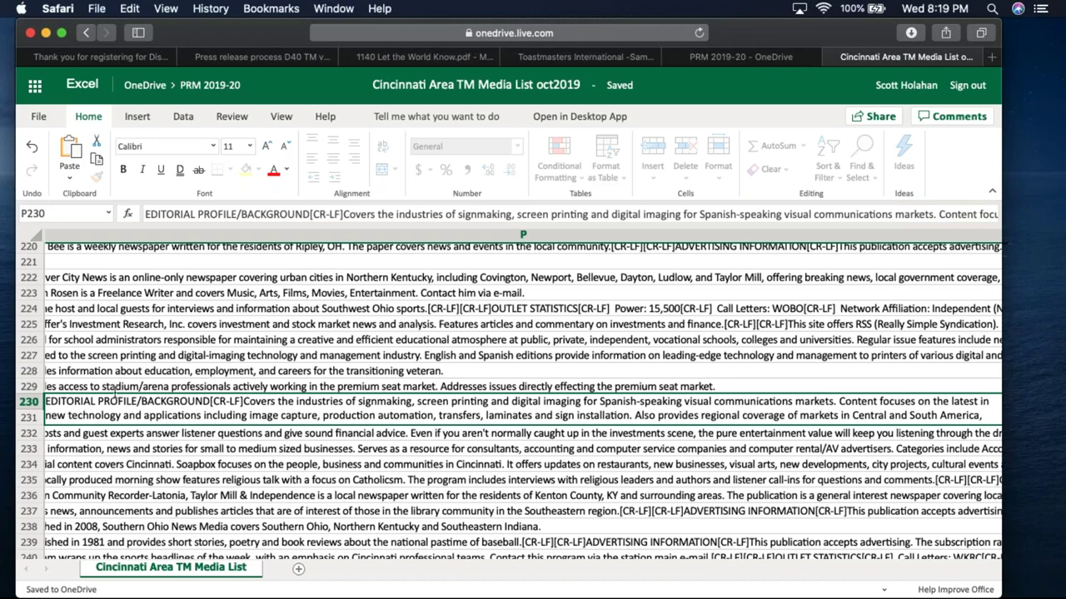
key("Down")
key("Down")
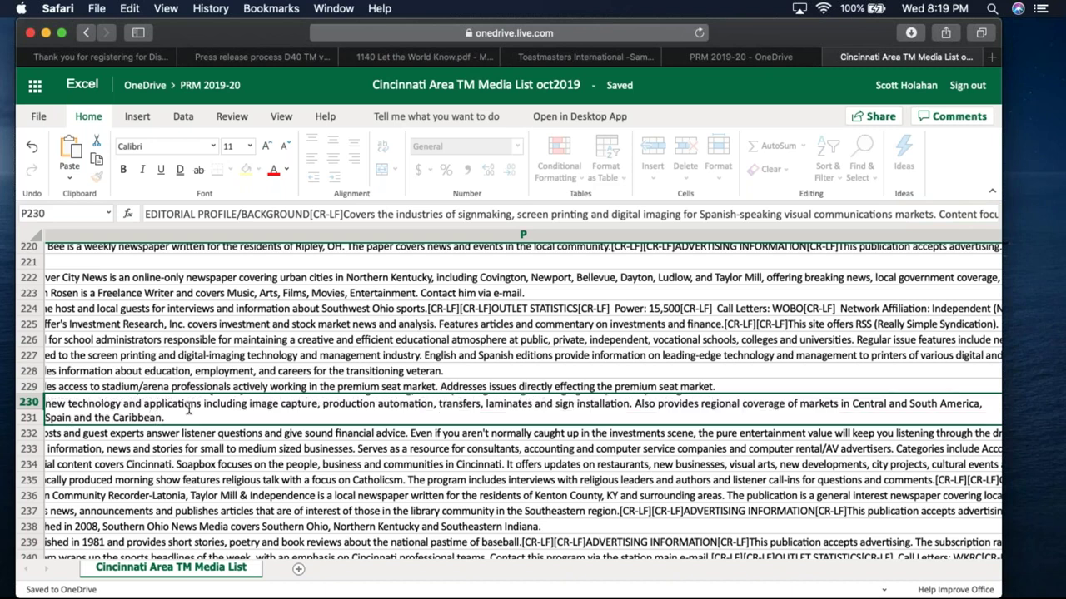
key("Return")
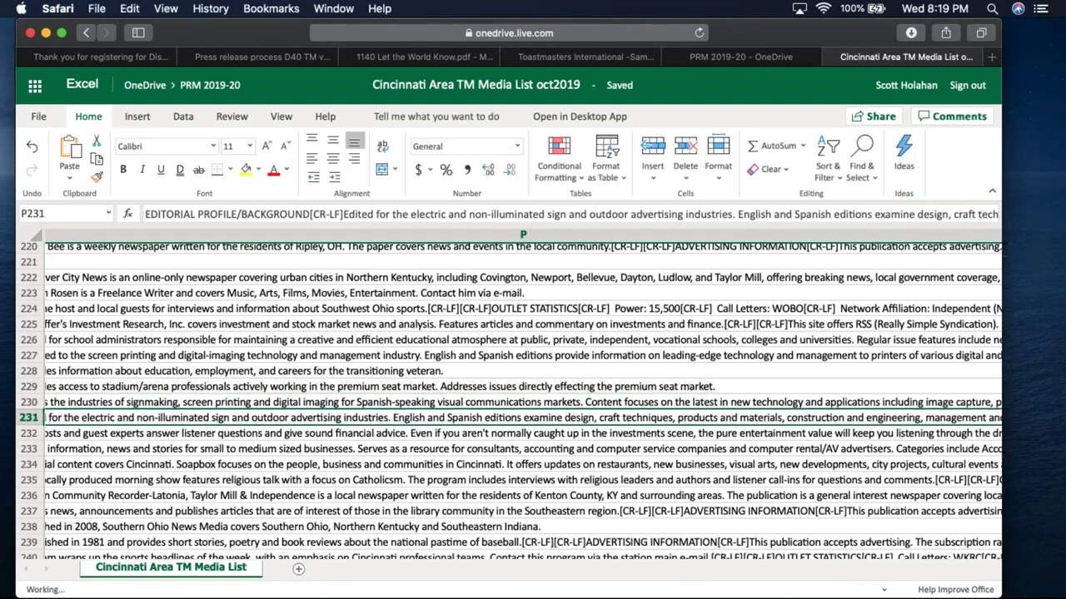
Step: Return to the outlet names in column A at row 231 and look through the entries down to Ten O'Clock News - WXIX-TV
key("Left")
key("Left")
key("Left")
key("Left")
key("Left")
key("Left")
key("Left")
key("Left")
key("Left")
key("Left")
key("Left")
key("Left")
key("Left")
key("Left")
key("Left")
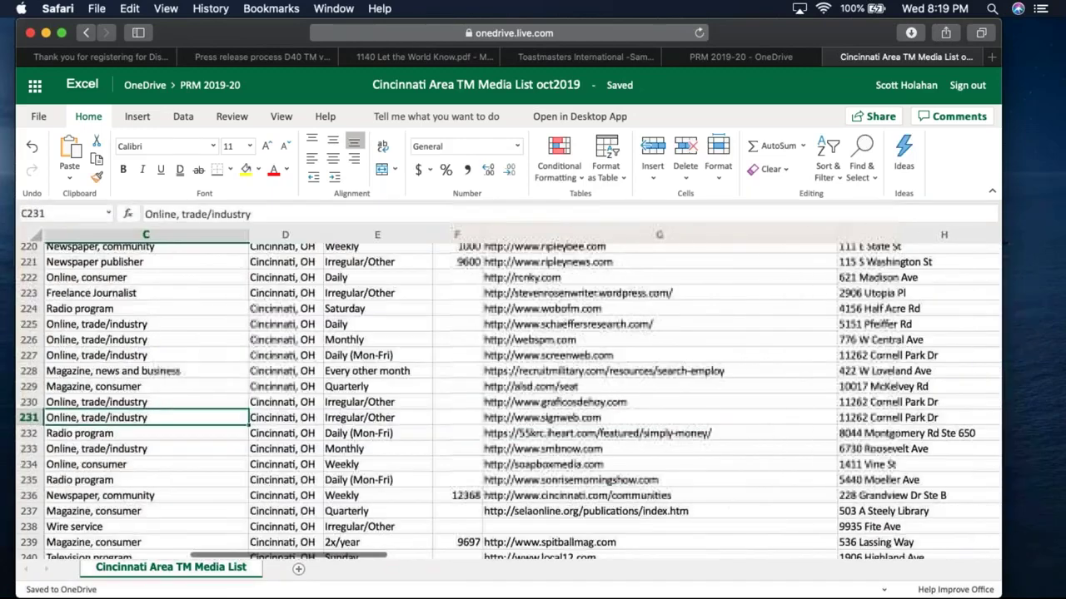
key("Down")
key("Down")
key("Down")
key("Down")
key("Down")
key("Down")
key("Down")
key("Down")
key("Down")
key("Down")
key("Down")
key("Down")
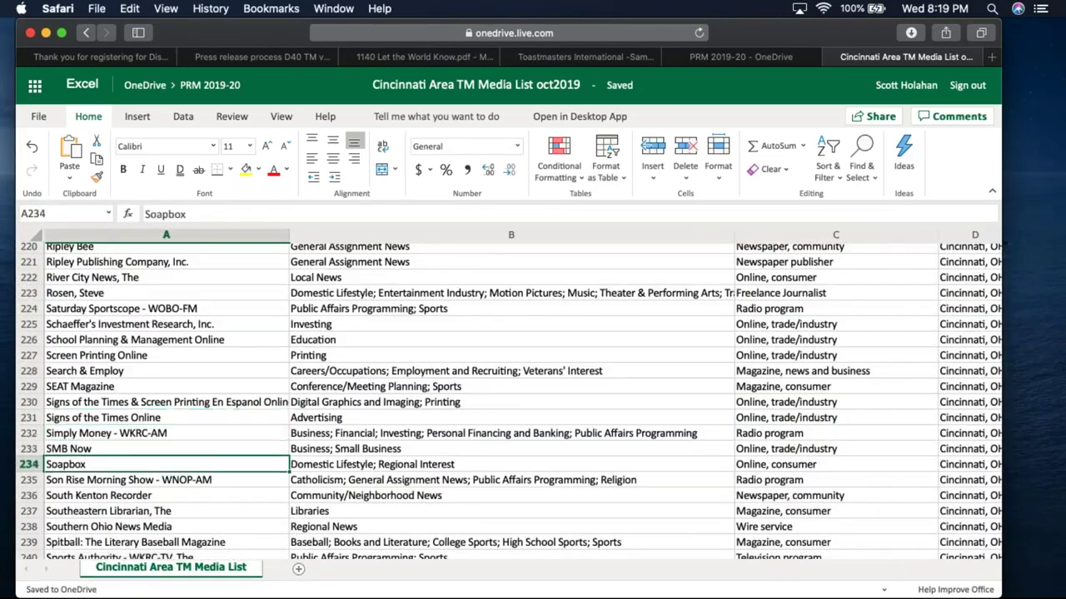
key("Down")
key("Down")
key("Down")
key("Down")
key("Down")
key("Down")
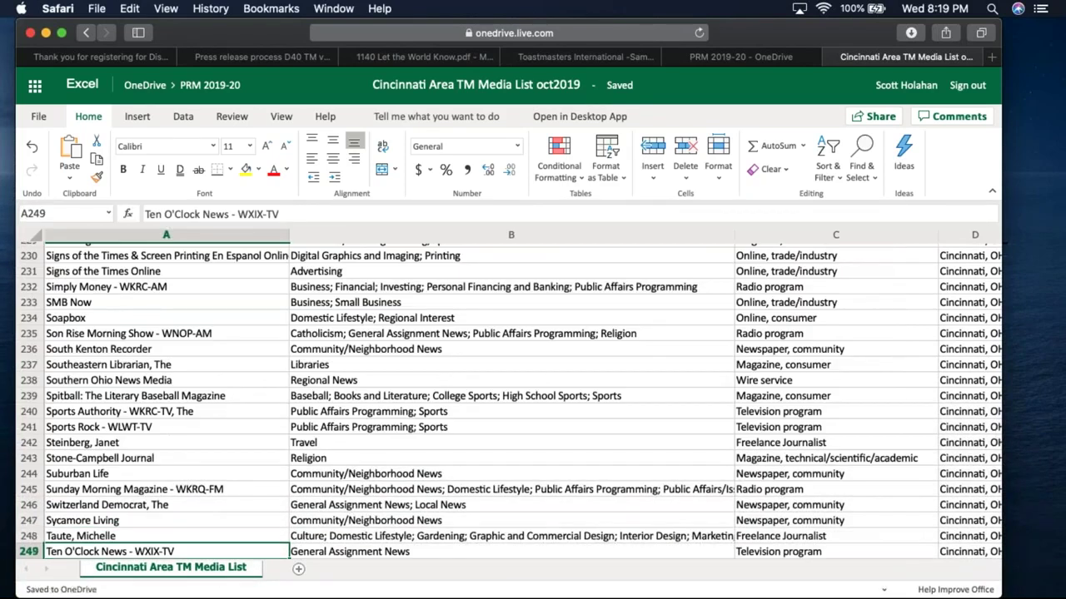
Step: Look through the outlet names, topics and media types from row 249 down to WGRI-AM in row 291
key("Down")
key("Down")
key("Down")
key("Down")
key("Down")
key("Down")
key("Down")
key("Down")
key("Down")
key("Down")
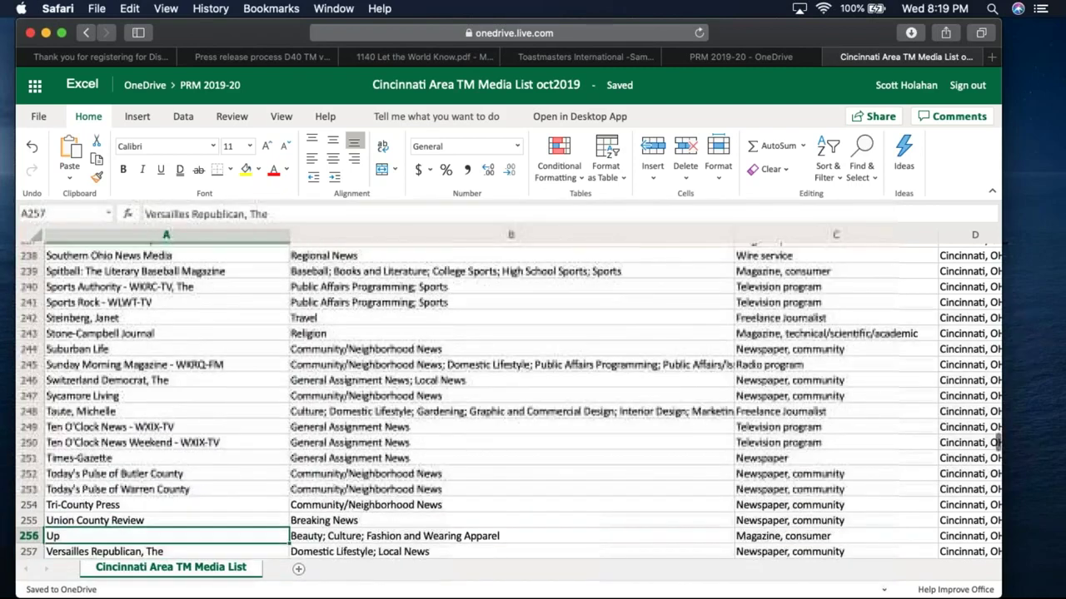
key("Down")
key("Down")
key("Down")
key("Down")
key("Down")
key("Down")
key("Down")
key("Down")
key("Down")
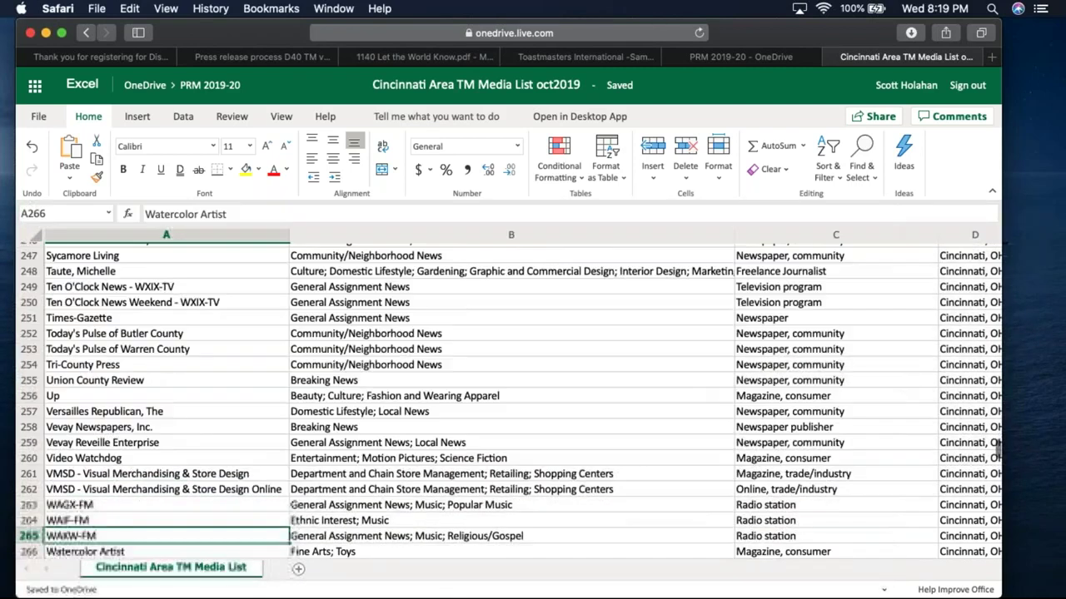
key("Down")
key("Down")
key("Down")
key("Down")
key("Down")
key("Down")
key("Down")
key("Down")
key("Down")
key("Down")
key("Down")
key("Down")
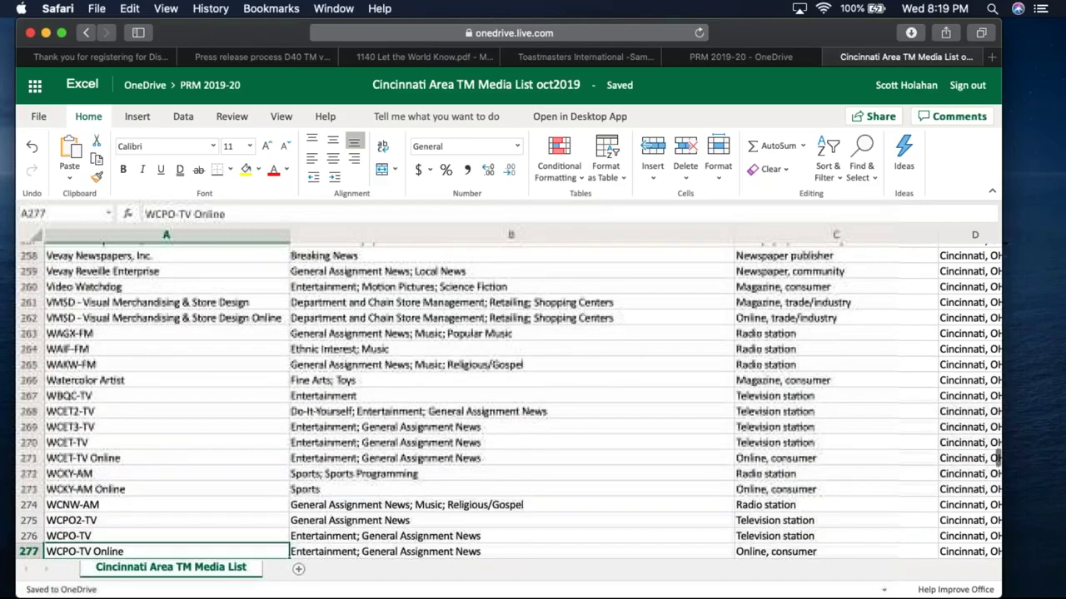
key("Down")
key("Down")
key("Down")
key("Down")
key("Down")
key("Down")
key("Down")
key("Down")
key("Down")
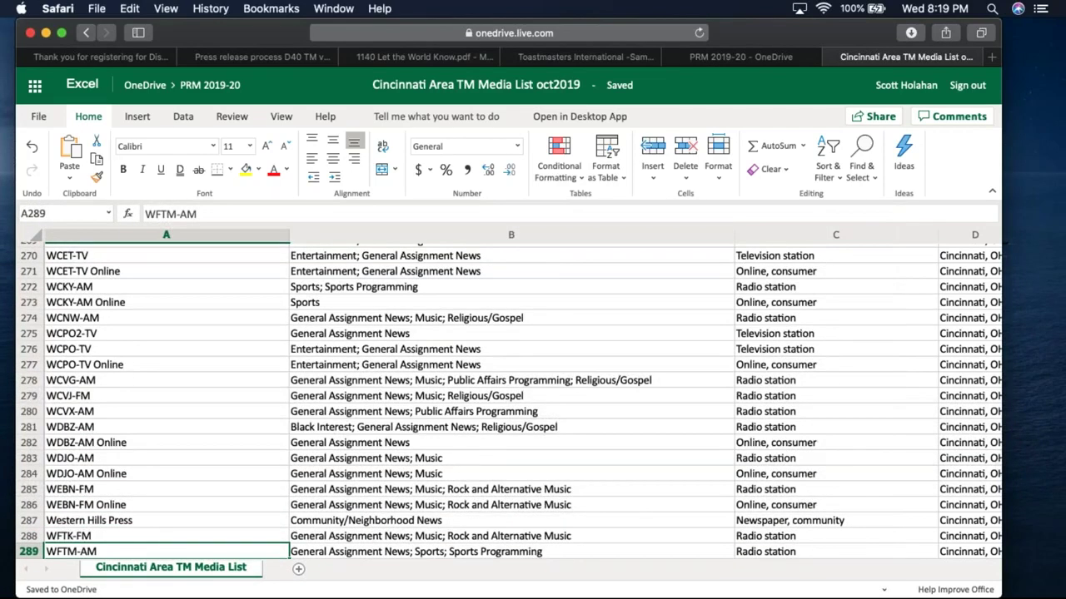
key("Down")
key("Down")
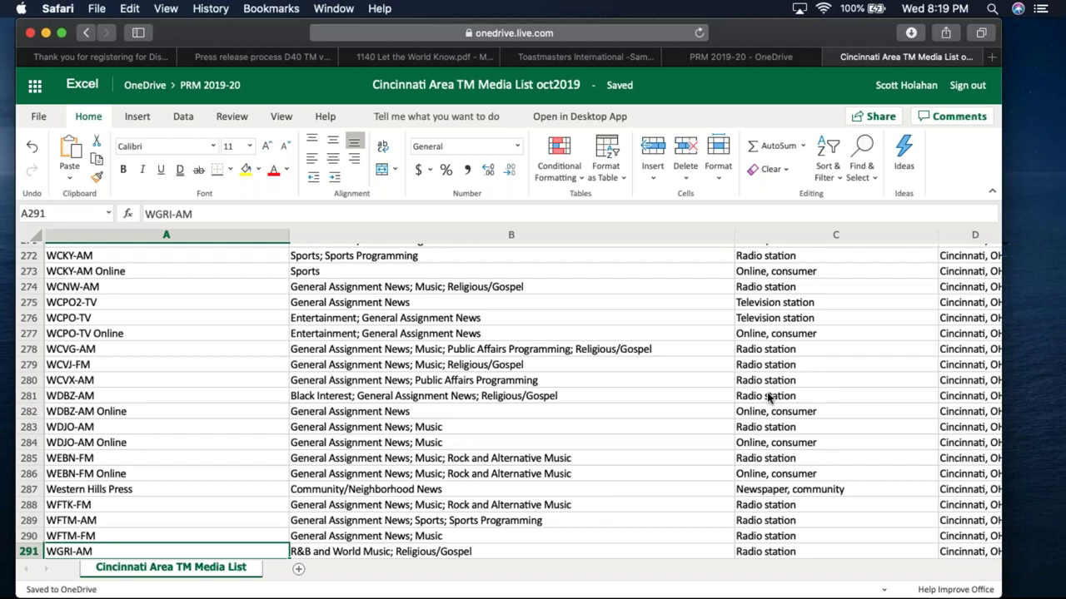
Step: Examine the WDJO-AM Online entry in row 284 across its columns from the media type onward, and return to its outlet name
left_click(771, 449)
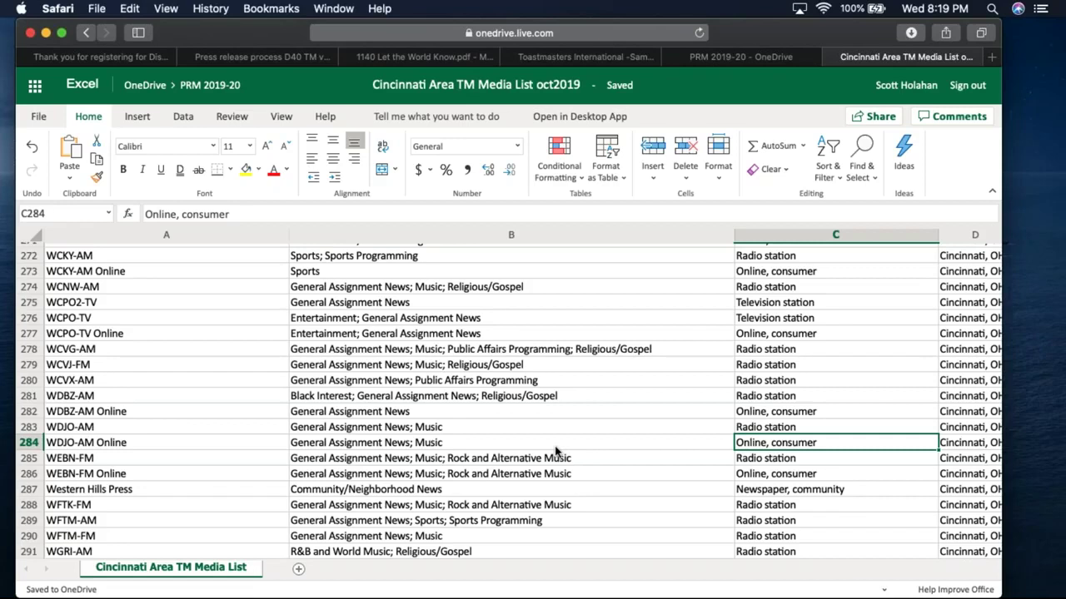
key("Right")
key("Right")
key("Right")
key("Right")
key("Right")
key("Left")
key("Left")
key("Left")
key("Left")
key("Left")
key("Left")
key("Left")
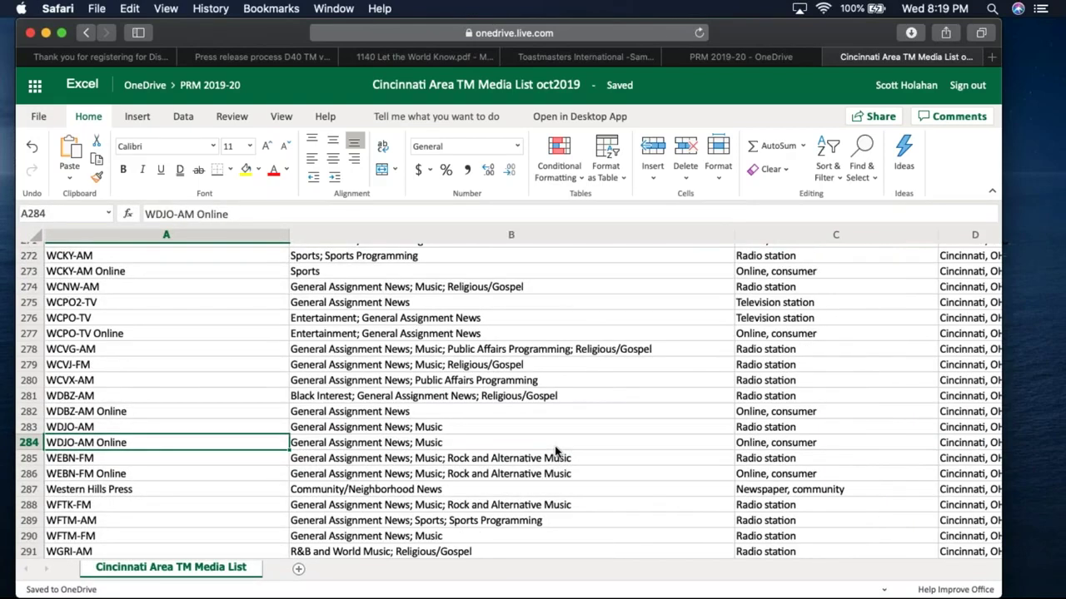
Step: Review the outlet entries from WDJO-AM Online in row 284 down to WNOP-FM in row 327
key("Down")
key("Down")
key("Down")
key("Down")
key("Down")
key("Down")
key("Down")
key("Down")
key("Down")
key("Down")
key("Down")
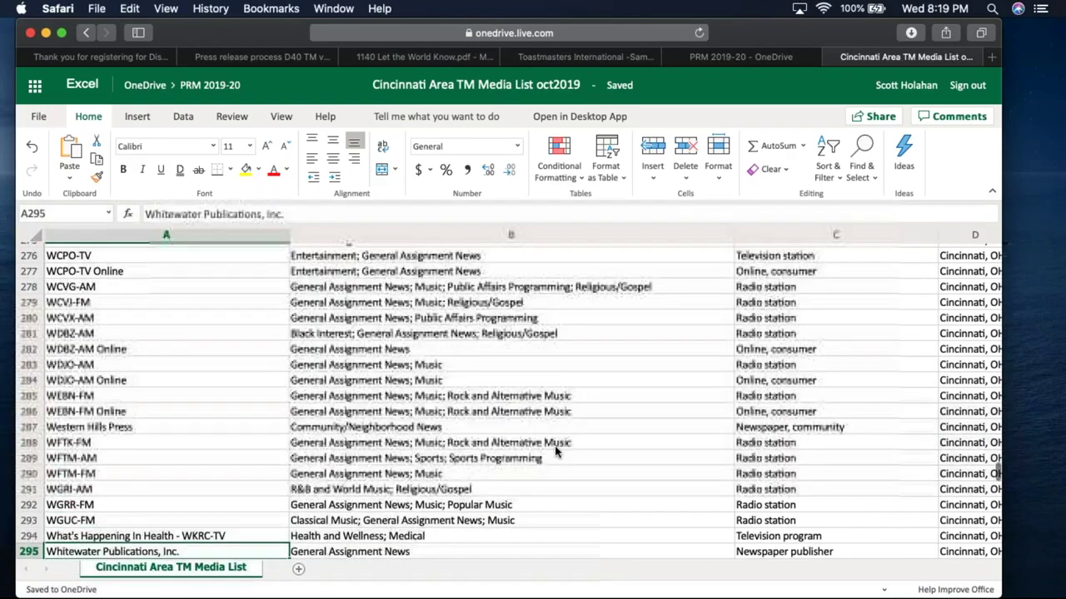
key("Down")
key("Down")
key("Down")
key("Down")
key("Down")
key("Down")
key("Down")
key("Down")
key("Down")
key("Down")
key("Down")
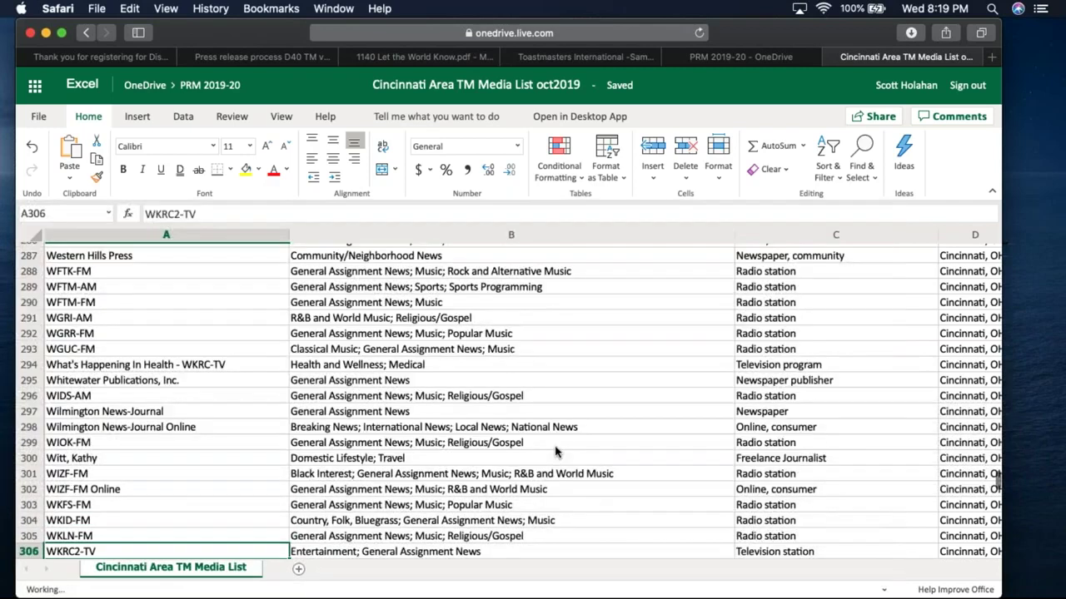
key("Down")
key("Down")
key("Down")
key("Down")
key("Down")
key("Down")
key("Down")
key("Down")
key("Down")
key("Down")
key("Down")
key("Down")
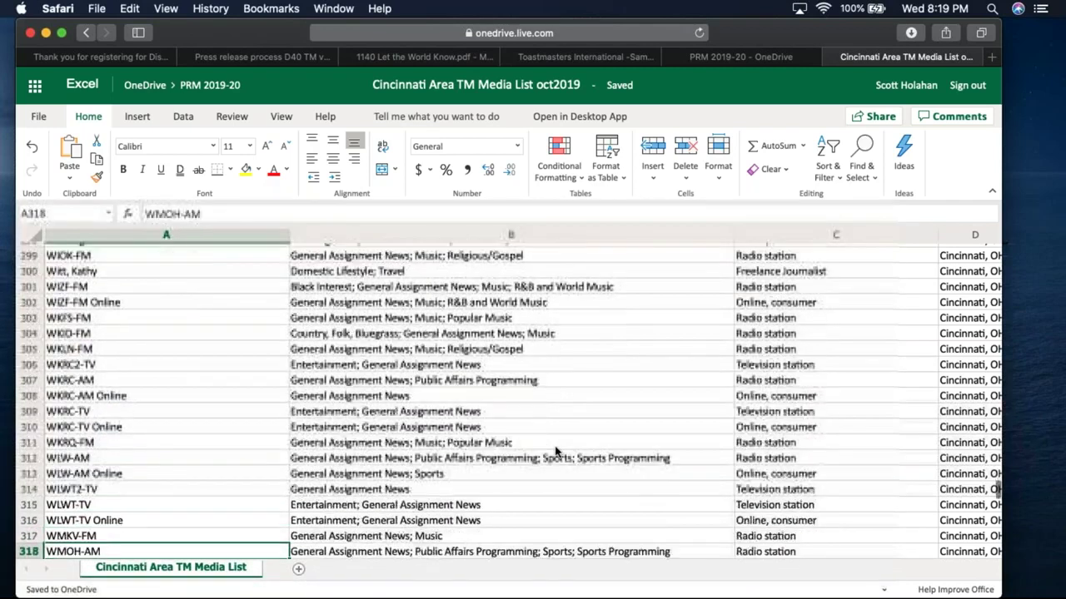
key("Down")
key("Down")
key("Down")
key("Down")
key("Down")
key("Down")
key("Down")
key("Down")
key("Down")
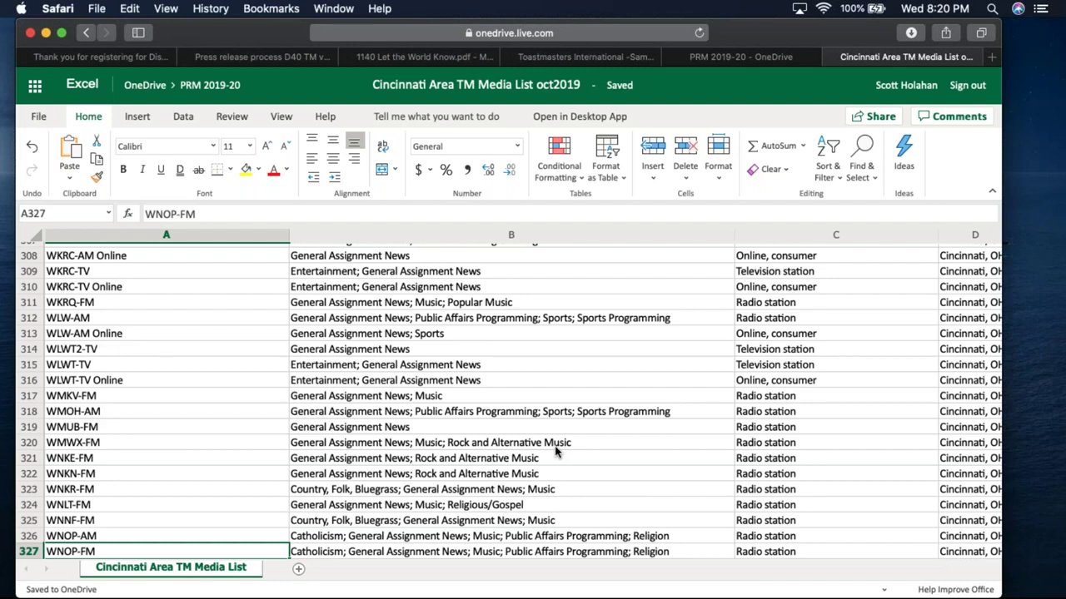
Step: Look back through the outlet names, topics and media types from WNOP-FM in row 327 up to the entry Up in row 256
key("Up")
key("Up")
key("Up")
key("Up")
key("Up")
key("Up")
key("Up")
key("Up")
key("Up")
key("Up")
key("Up")
key("Up")
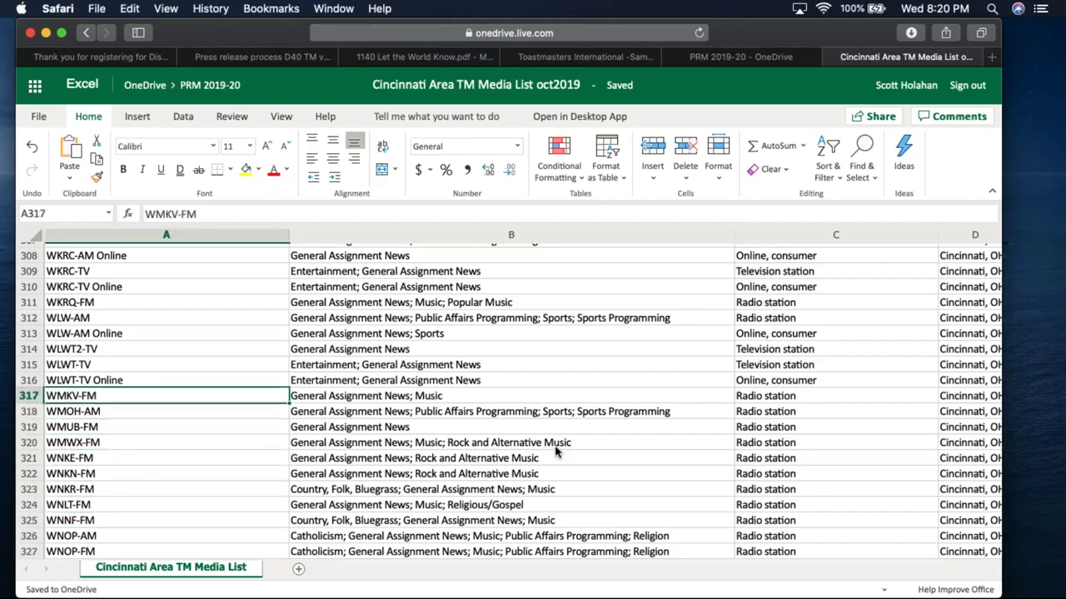
key("Up")
key("Up")
key("Up")
key("Up")
key("Up")
key("Up")
key("Up")
key("Up")
key("Up")
key("Up")
key("Up")
key("Up")
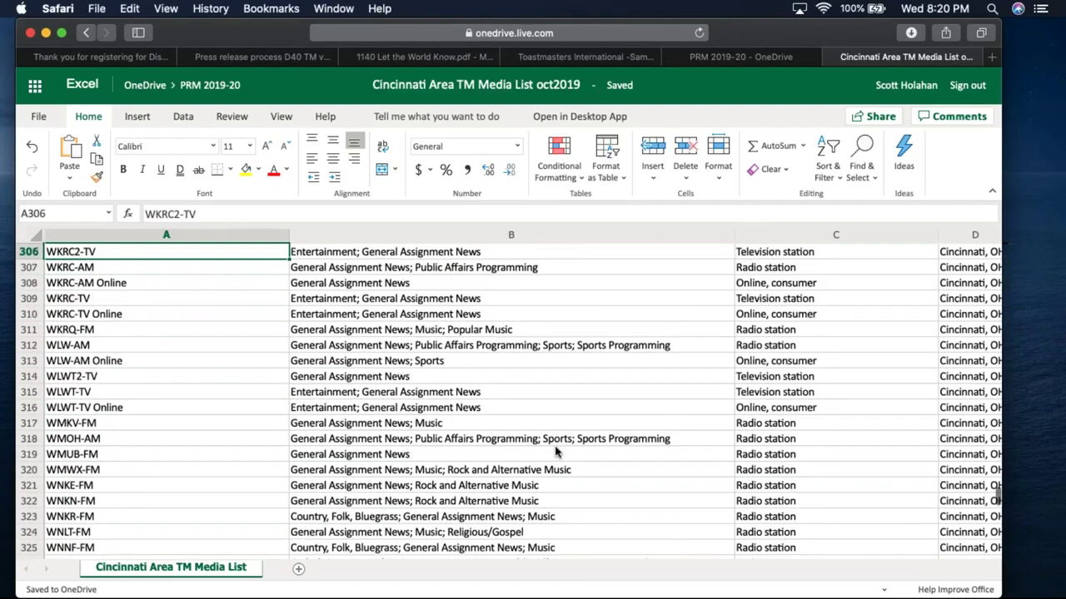
key("Up")
key("Up")
key("Up")
key("Up")
key("Up")
key("Up")
key("Up")
key("Up")
key("Up")
key("Up")
key("Up")
key("Up")
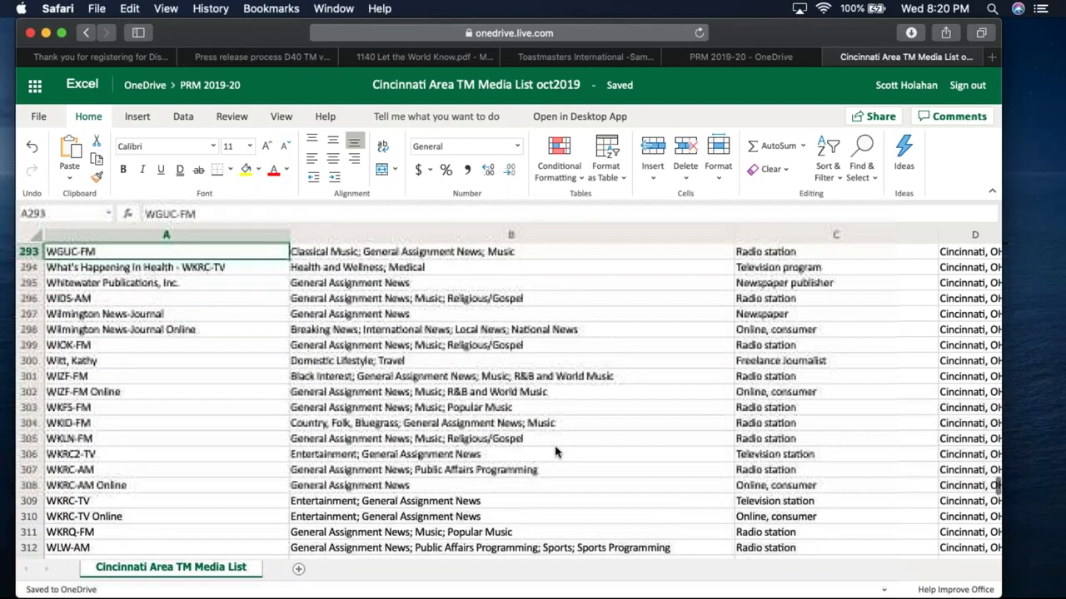
key("Up")
key("Up")
key("Up")
key("Up")
key("Up")
key("Up")
key("Up")
key("Up")
key("Up")
key("Up")
key("Up")
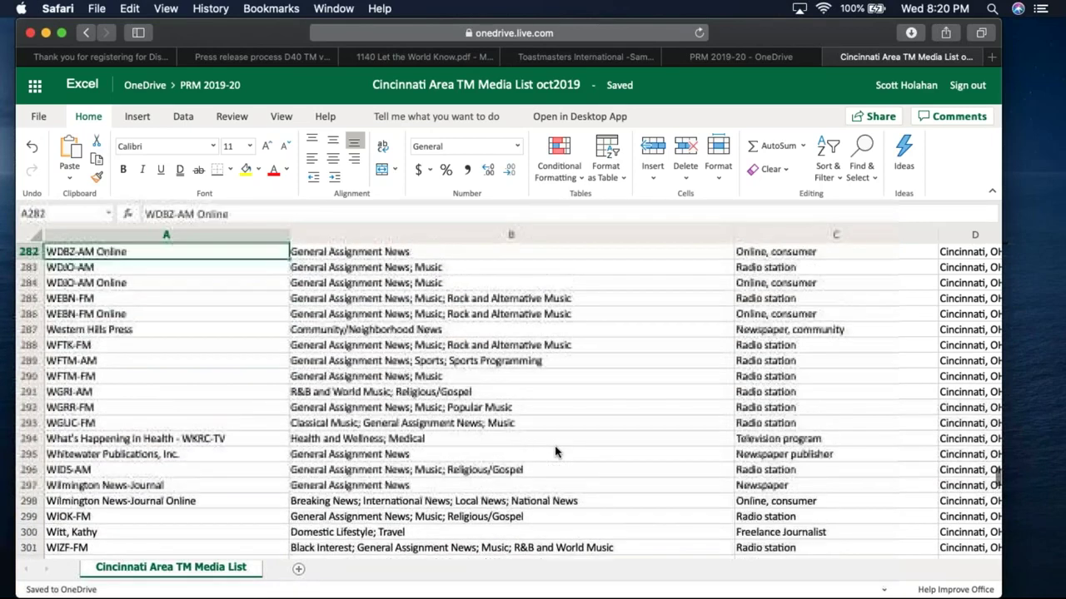
key("Up")
key("Up")
key("Up")
key("Up")
key("Up")
key("Up")
key("Up")
key("Up")
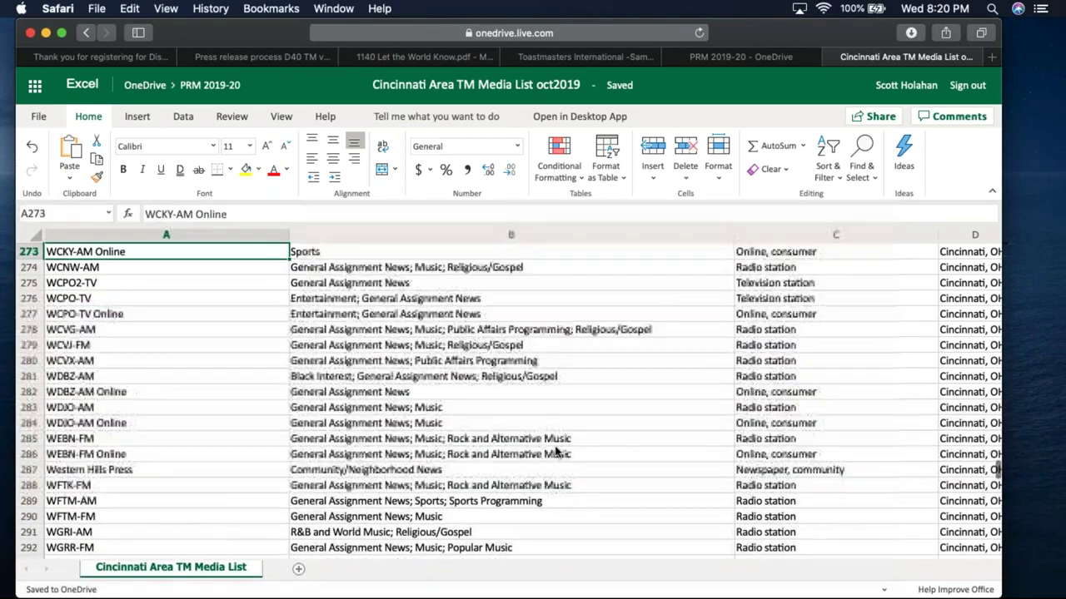
key("Up")
key("Up")
key("Up")
key("Up")
key("Up")
key("Up")
key("Up")
key("Up")
key("Up")
key("Up")
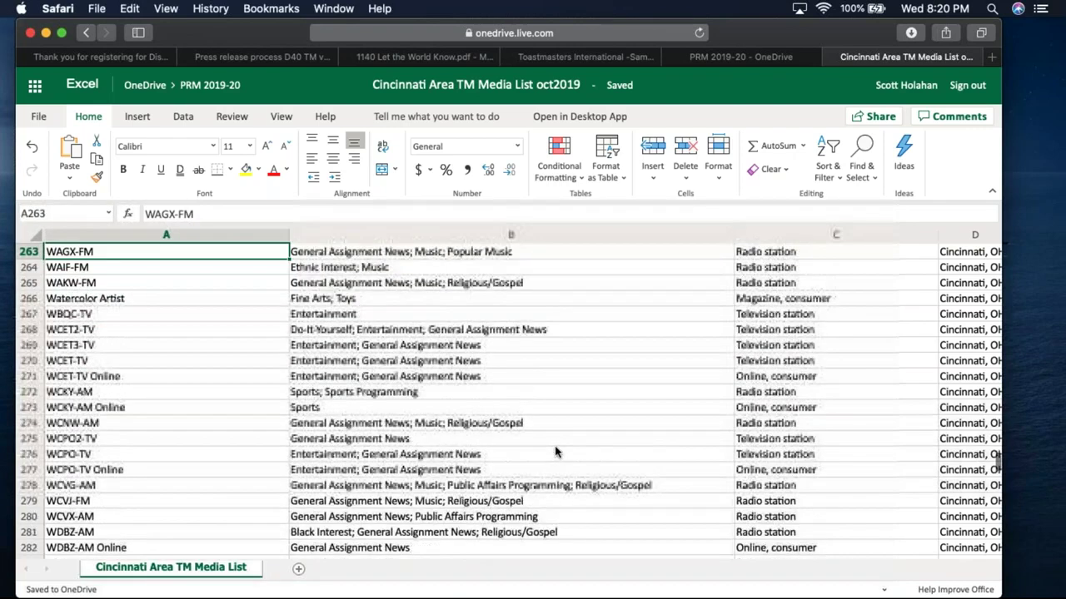
key("Up")
key("Up")
key("Up")
key("Up")
key("Up")
key("Up")
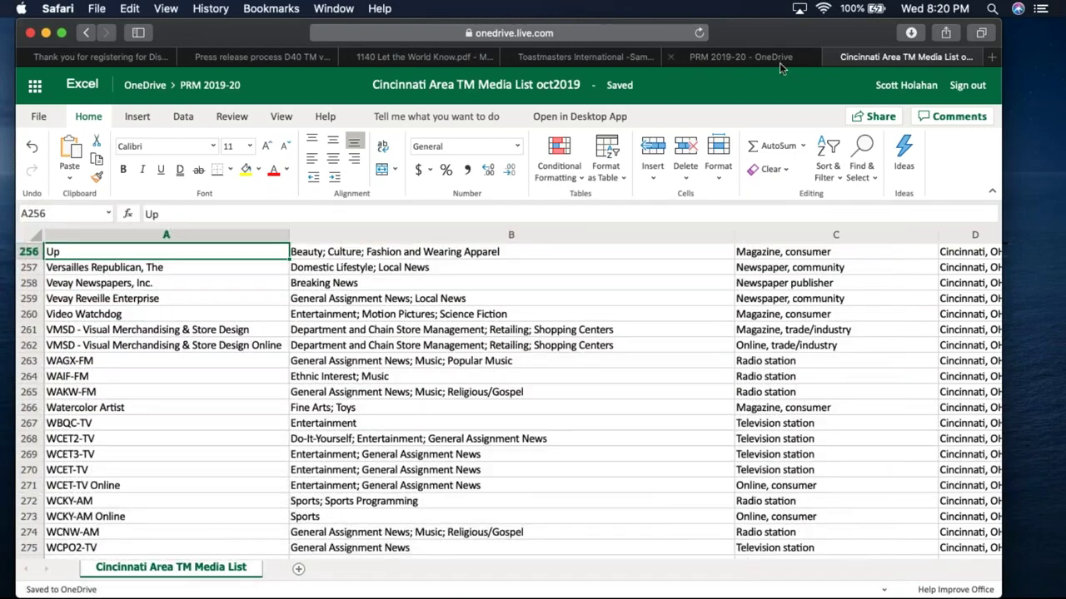
Step: Switch to the PRM 2019-20 folder in OneDrive and go through the area media list files from Chilicothe OH to Dayton
left_click(766, 56)
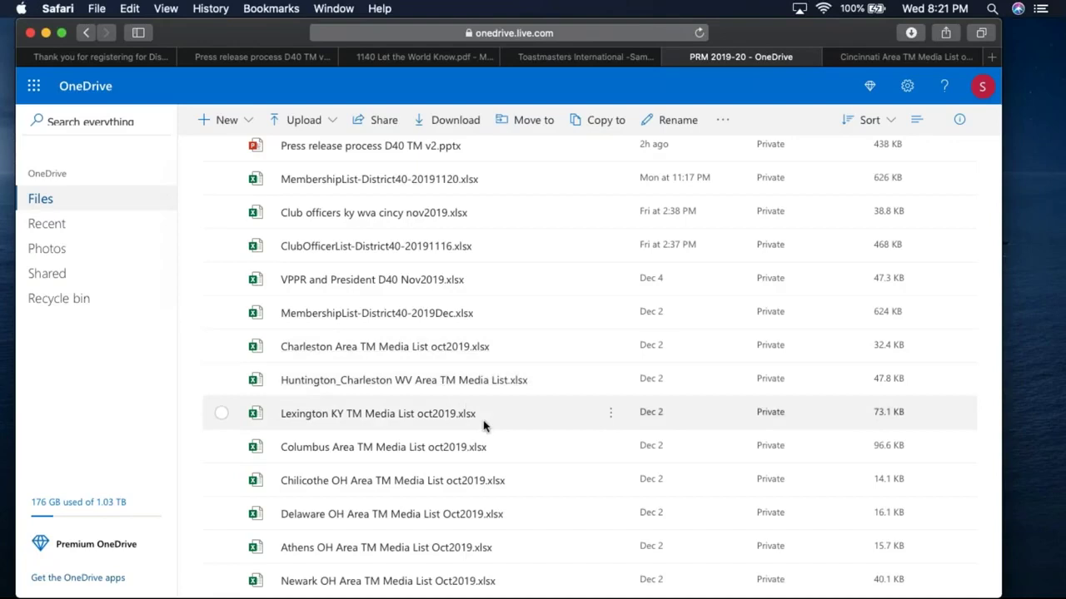
key("Down")
key("Down")
key("space")
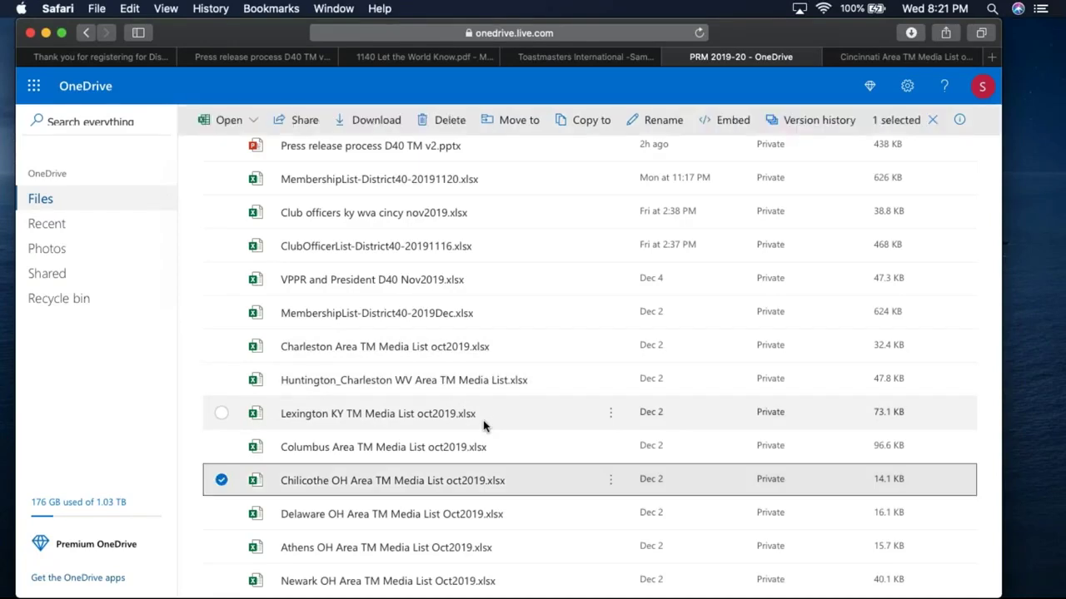
key("Down")
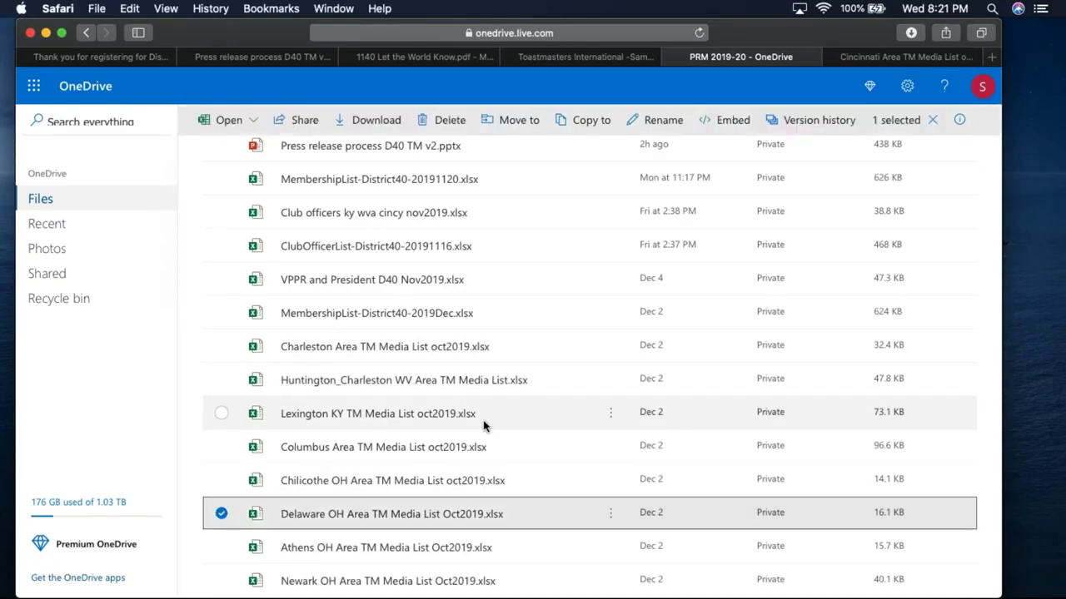
key("Down")
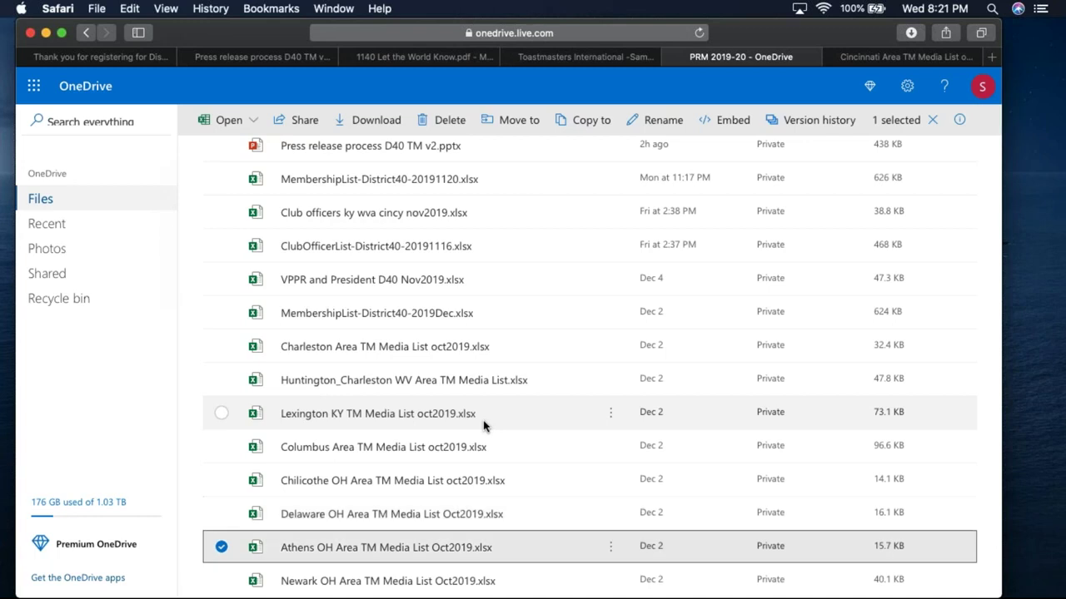
key("Down")
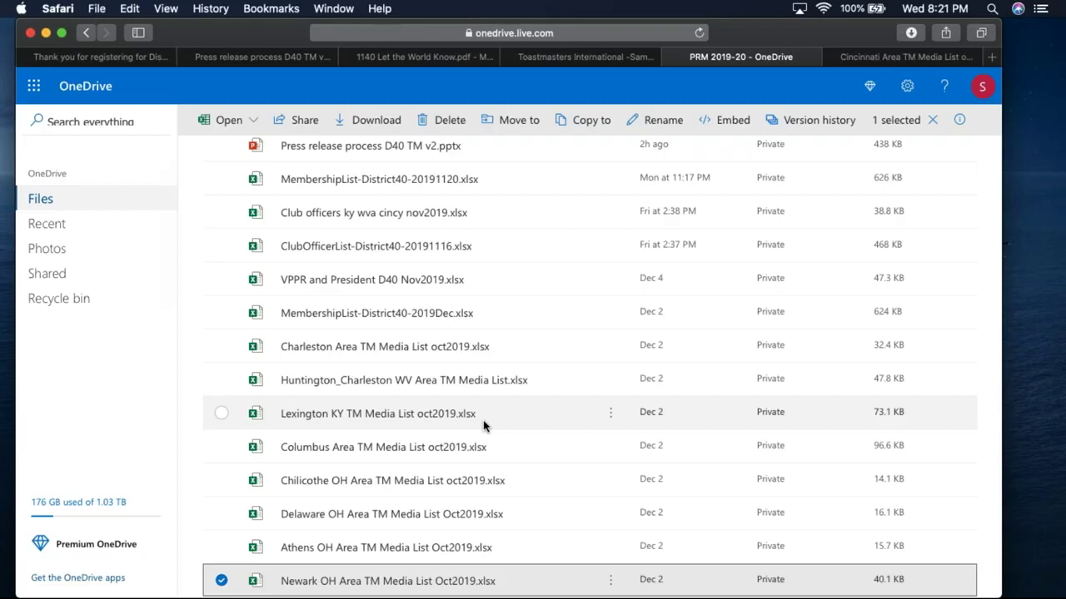
key("Down")
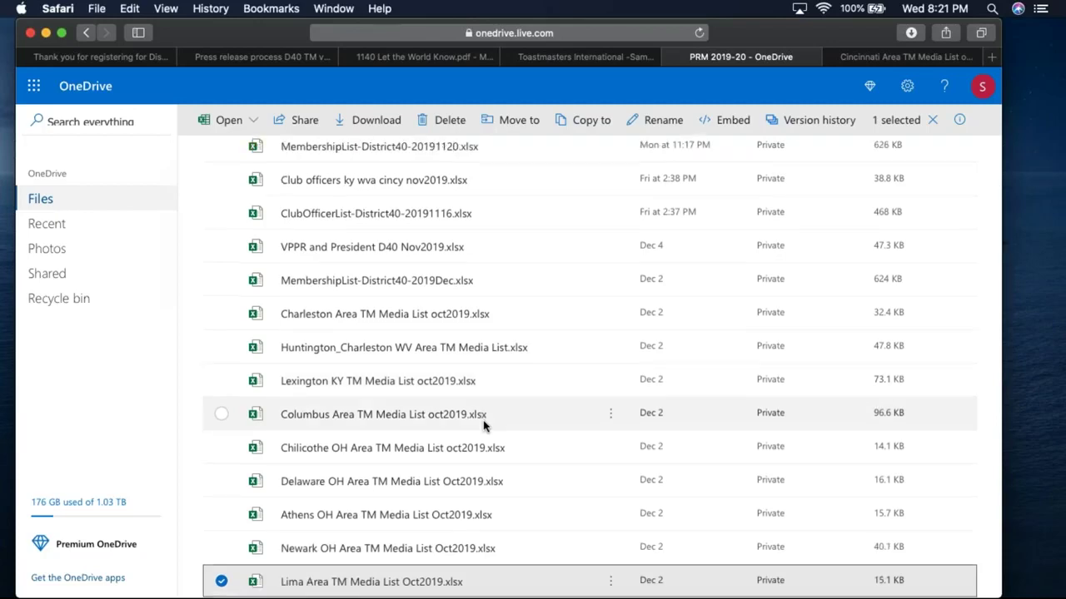
key("Down")
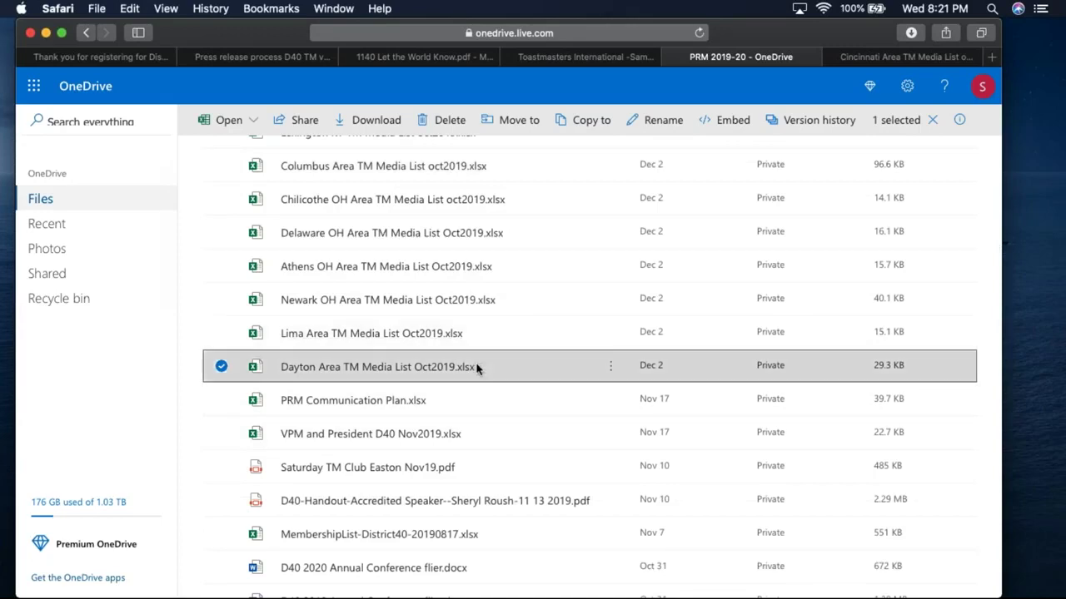
Step: Look through the folder's files below the Dayton media list, down to D40 Executive Committee (DEC) Meeting Attendees.xlsx
key("Down")
key("Down")
key("Down")
key("Down")
key("Down")
key("Down")
key("Down")
key("Down")
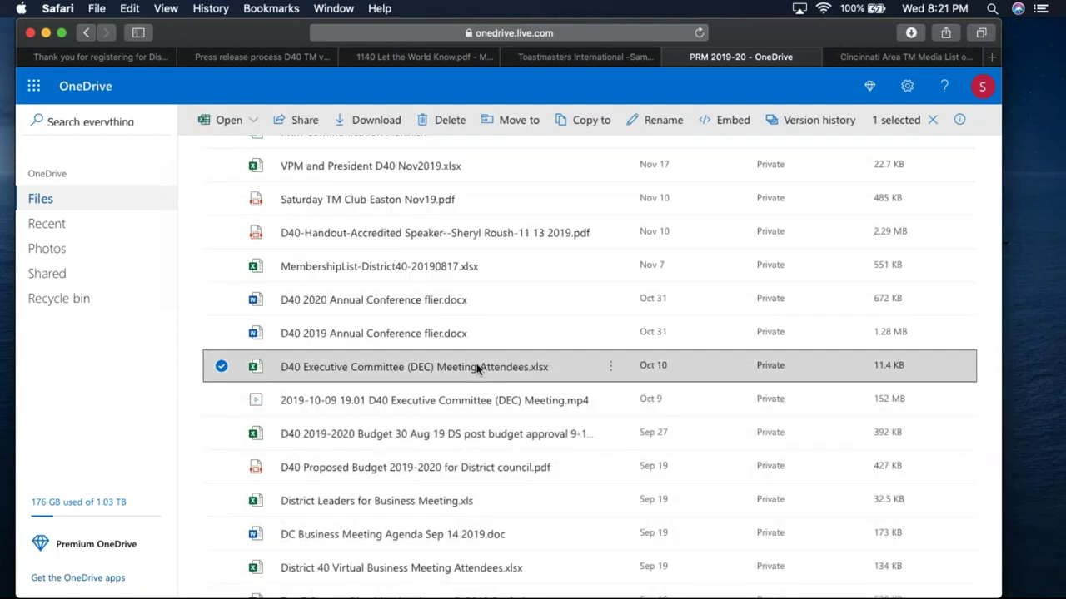
Step: Return to the media list files and go back up through them to Charleston Area TM Media List oct2019.xlsx
key("Up")
key("Up")
key("Up")
key("Up")
key("Up")
key("Up")
key("Up")
key("Up")
key("Up")
key("Up")
key("Up")
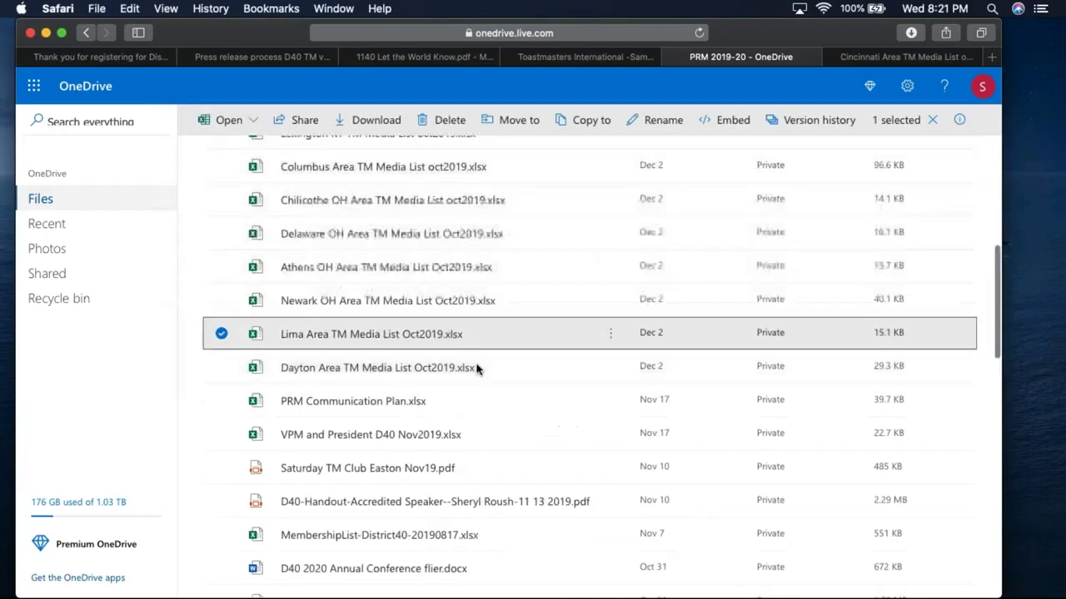
key("Up")
key("Up")
key("Up")
key("Up")
key("Up")
key("Up")
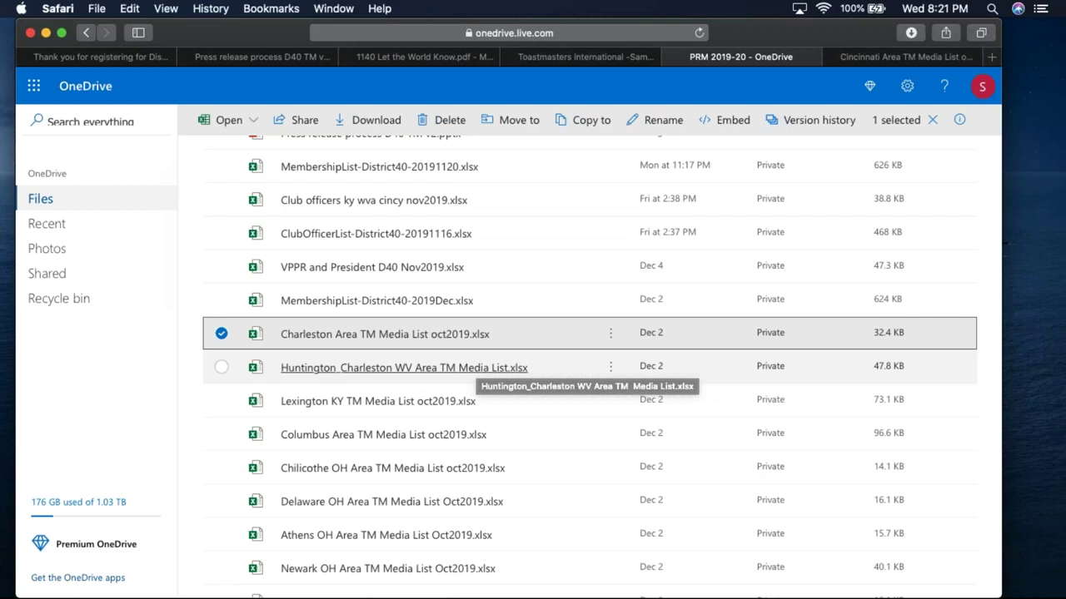
Step: Go back up to Cincinnati Area TM Media List oct2019.xlsx, and switch to the Press release process D40 TM v2 presentation in PowerPoint
key("Up")
key("Up")
key("Up")
key("Up")
key("Up")
key("Up")
key("Up")
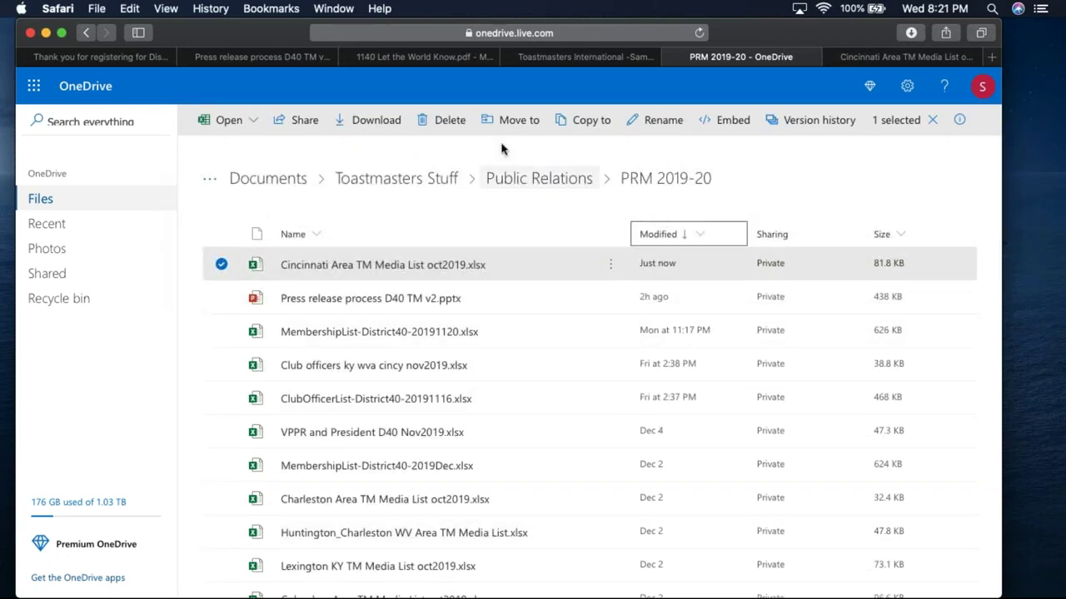
left_click(284, 63)
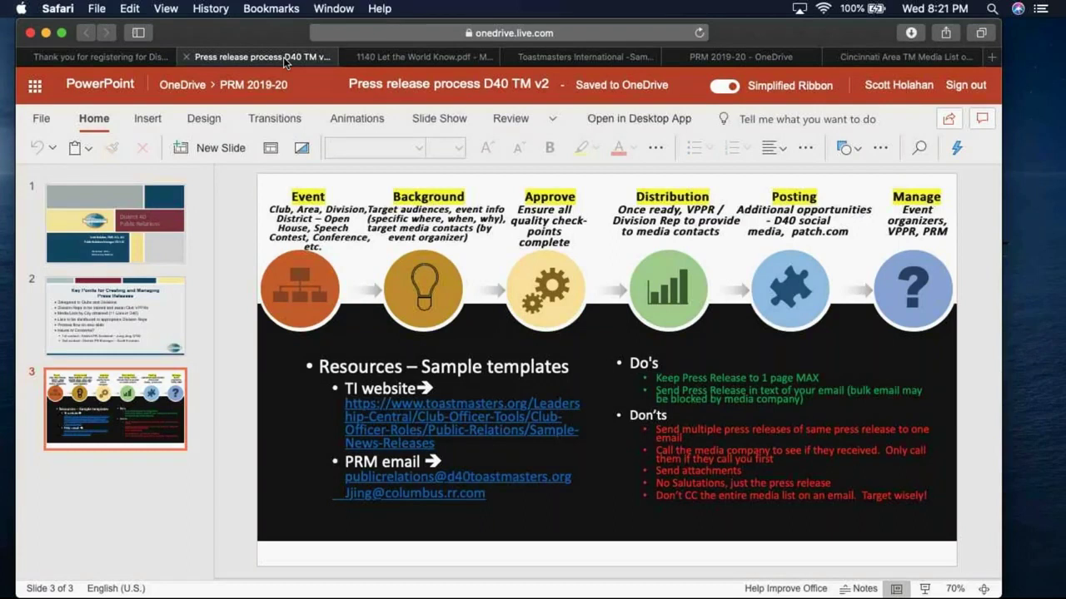